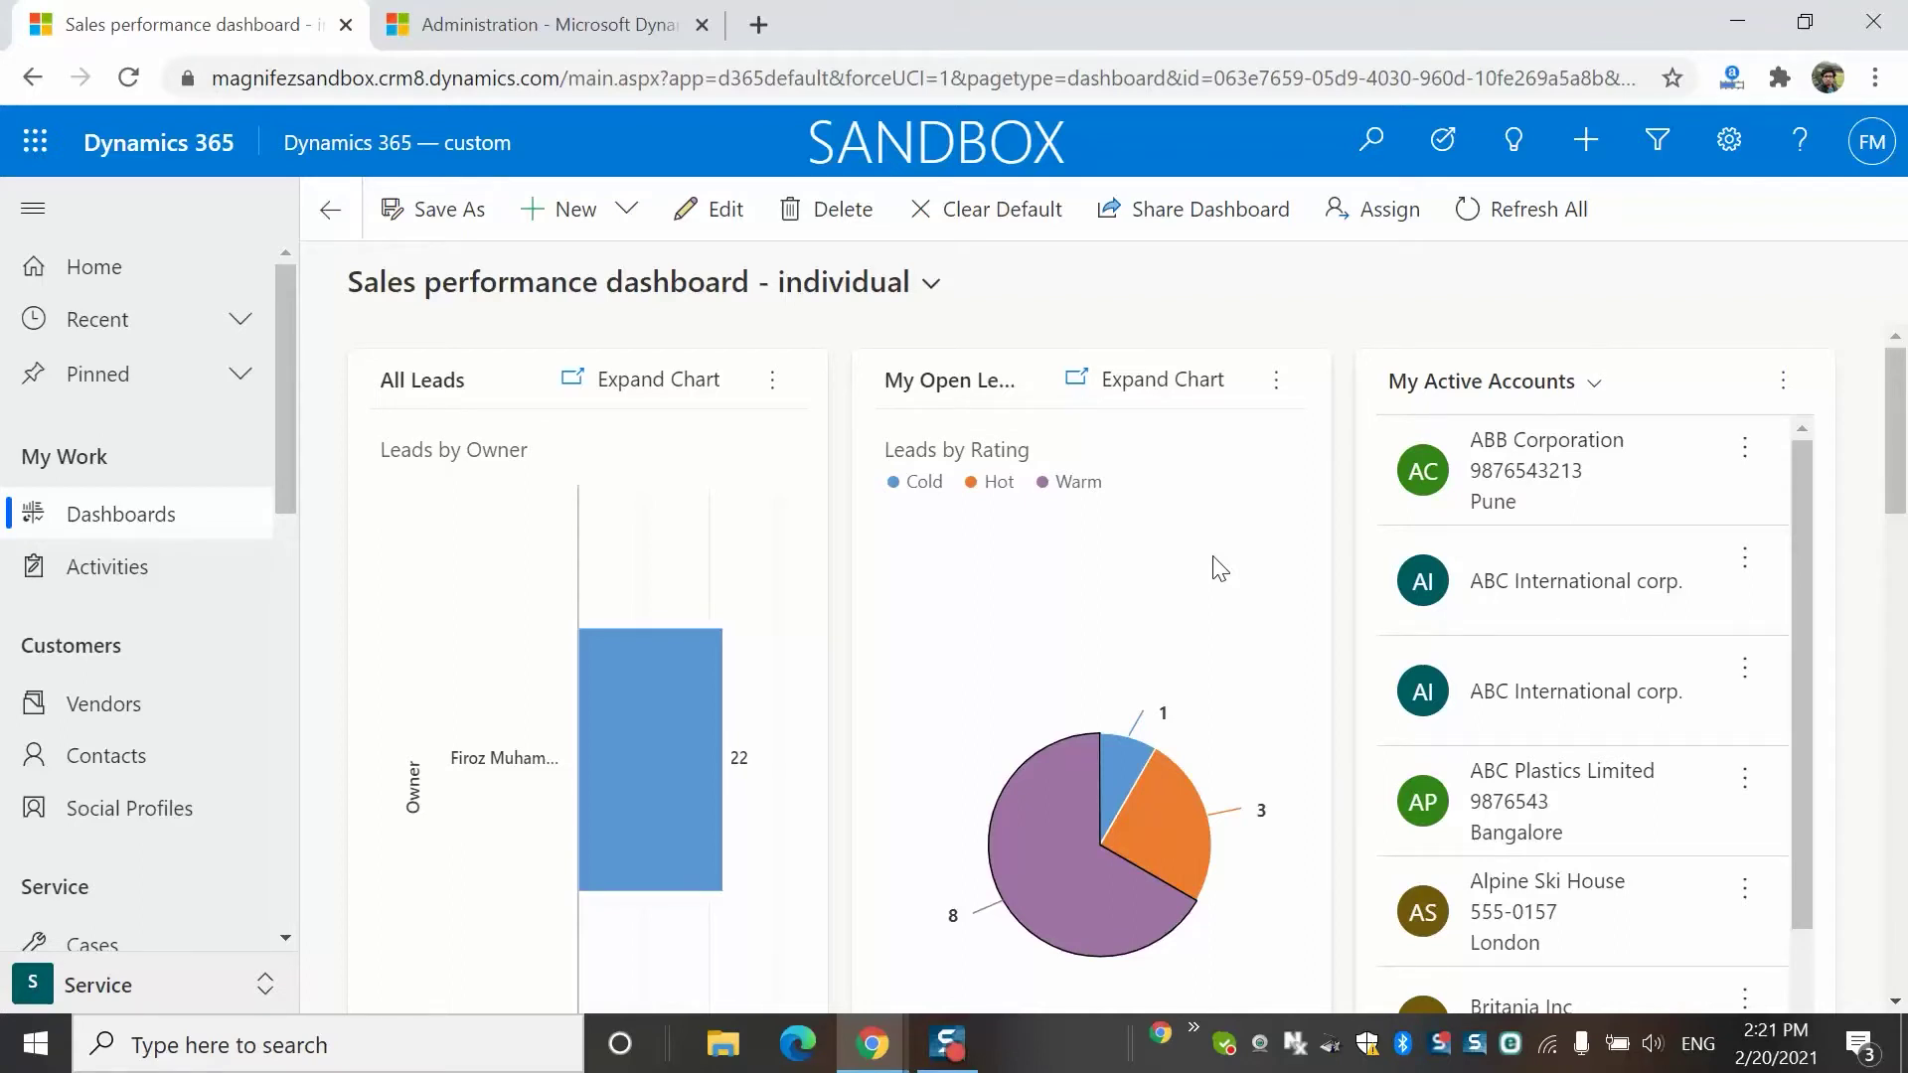
Step: Go back to the Administration page, open Language Settings, and scroll through the available languages
left_click(506, 14)
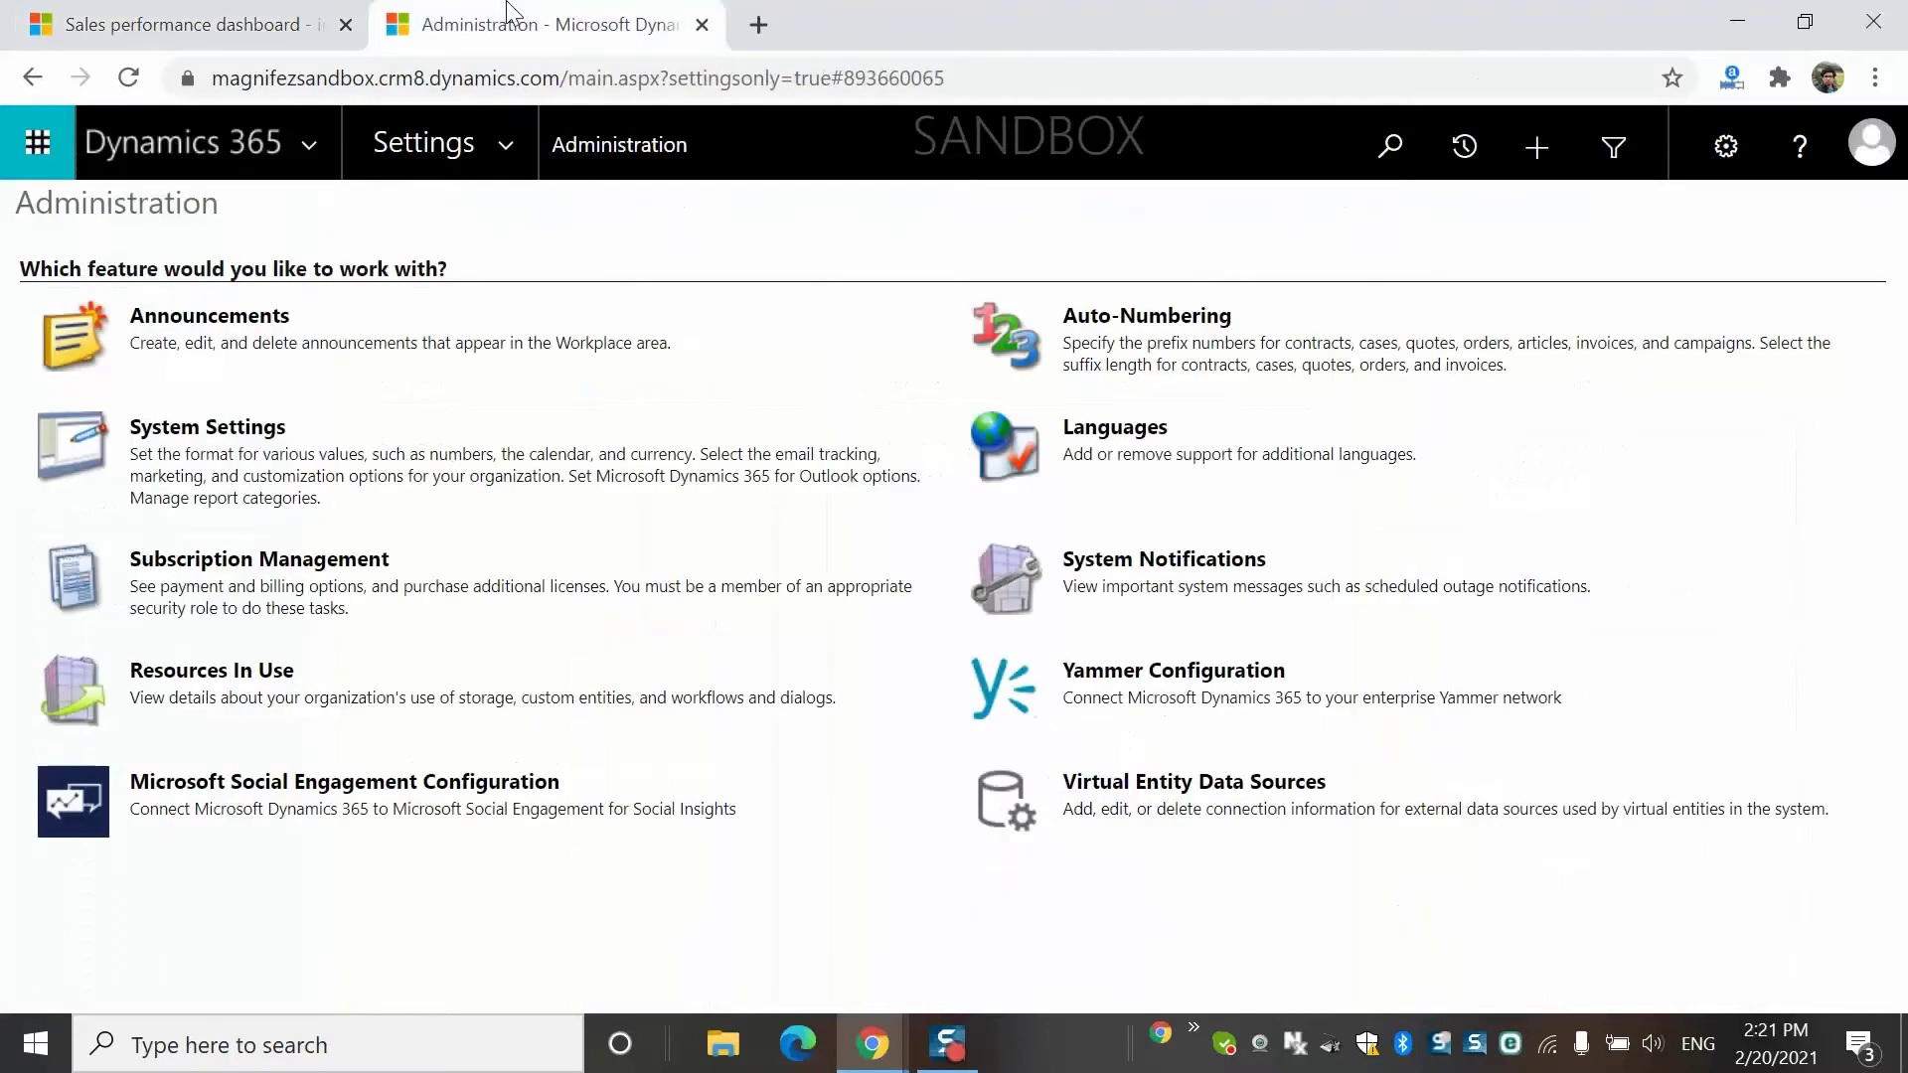
left_click(511, 149)
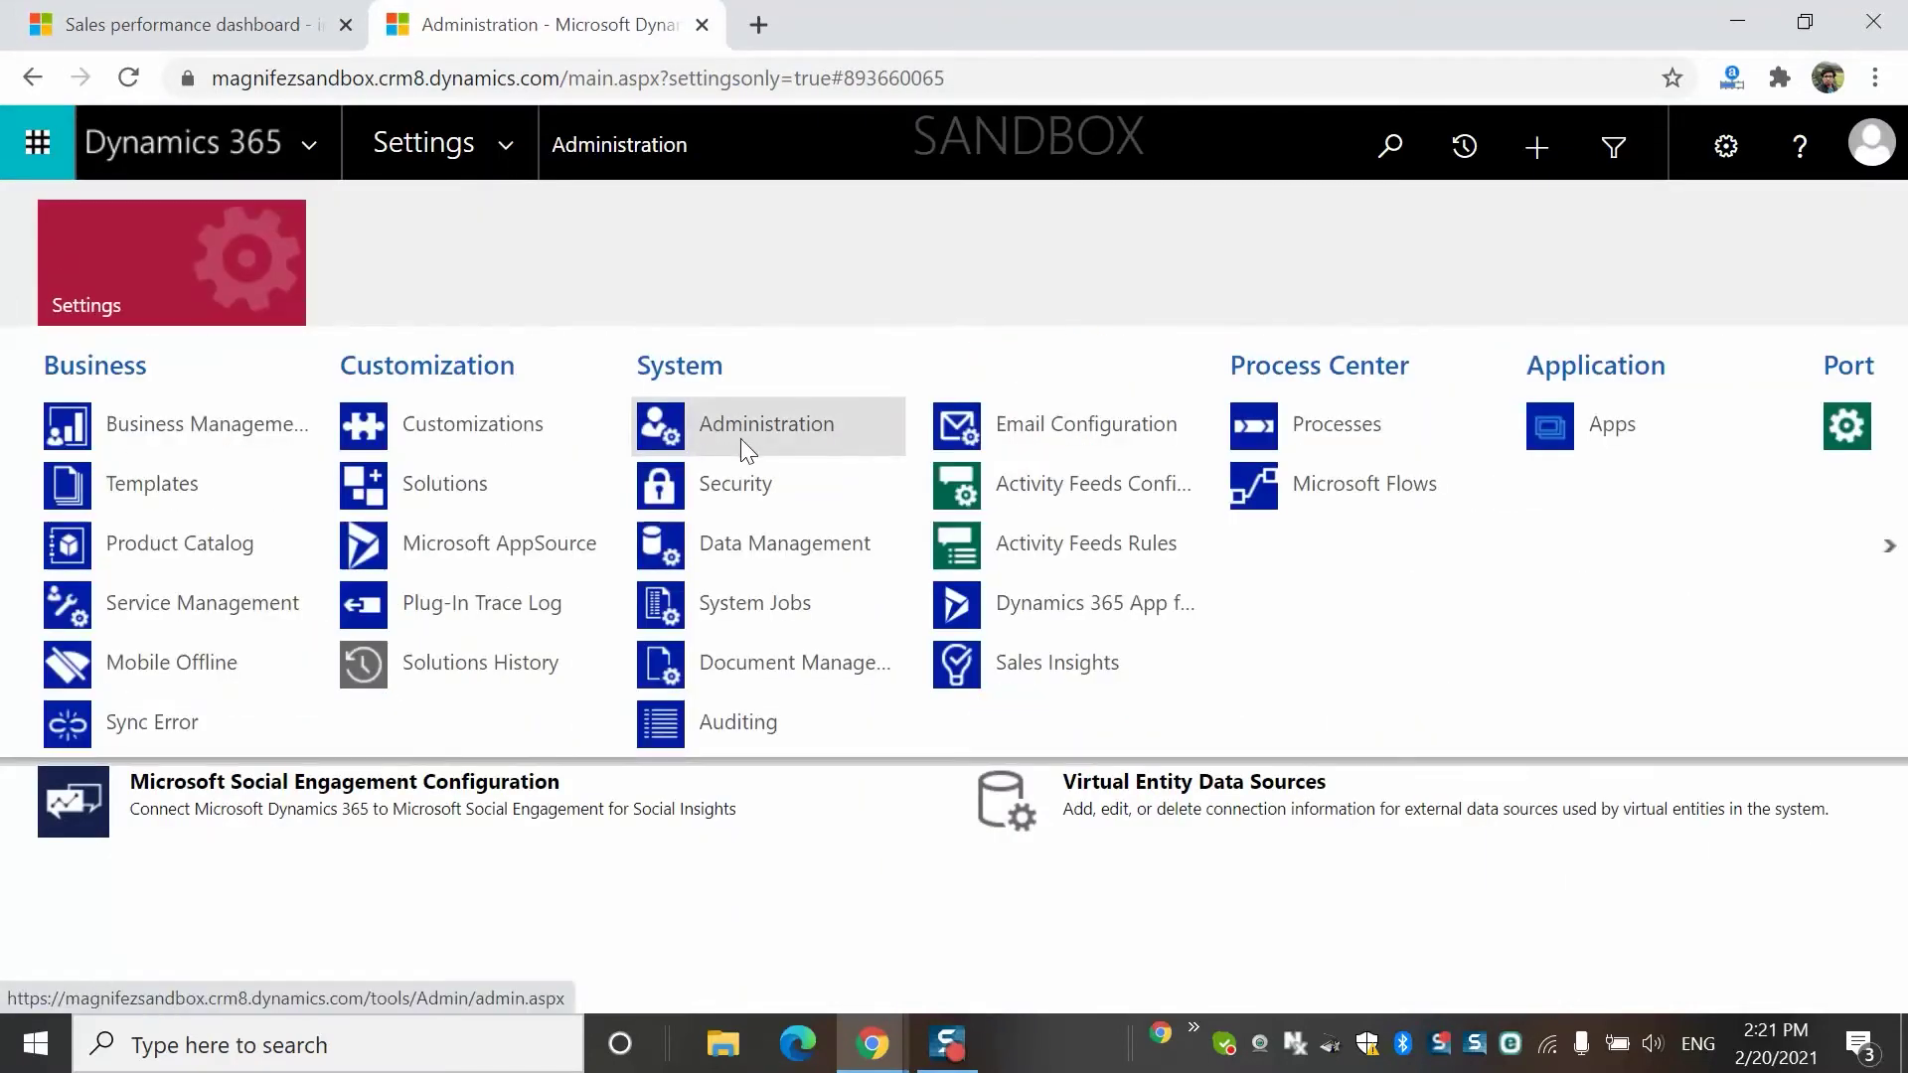
left_click(435, 889)
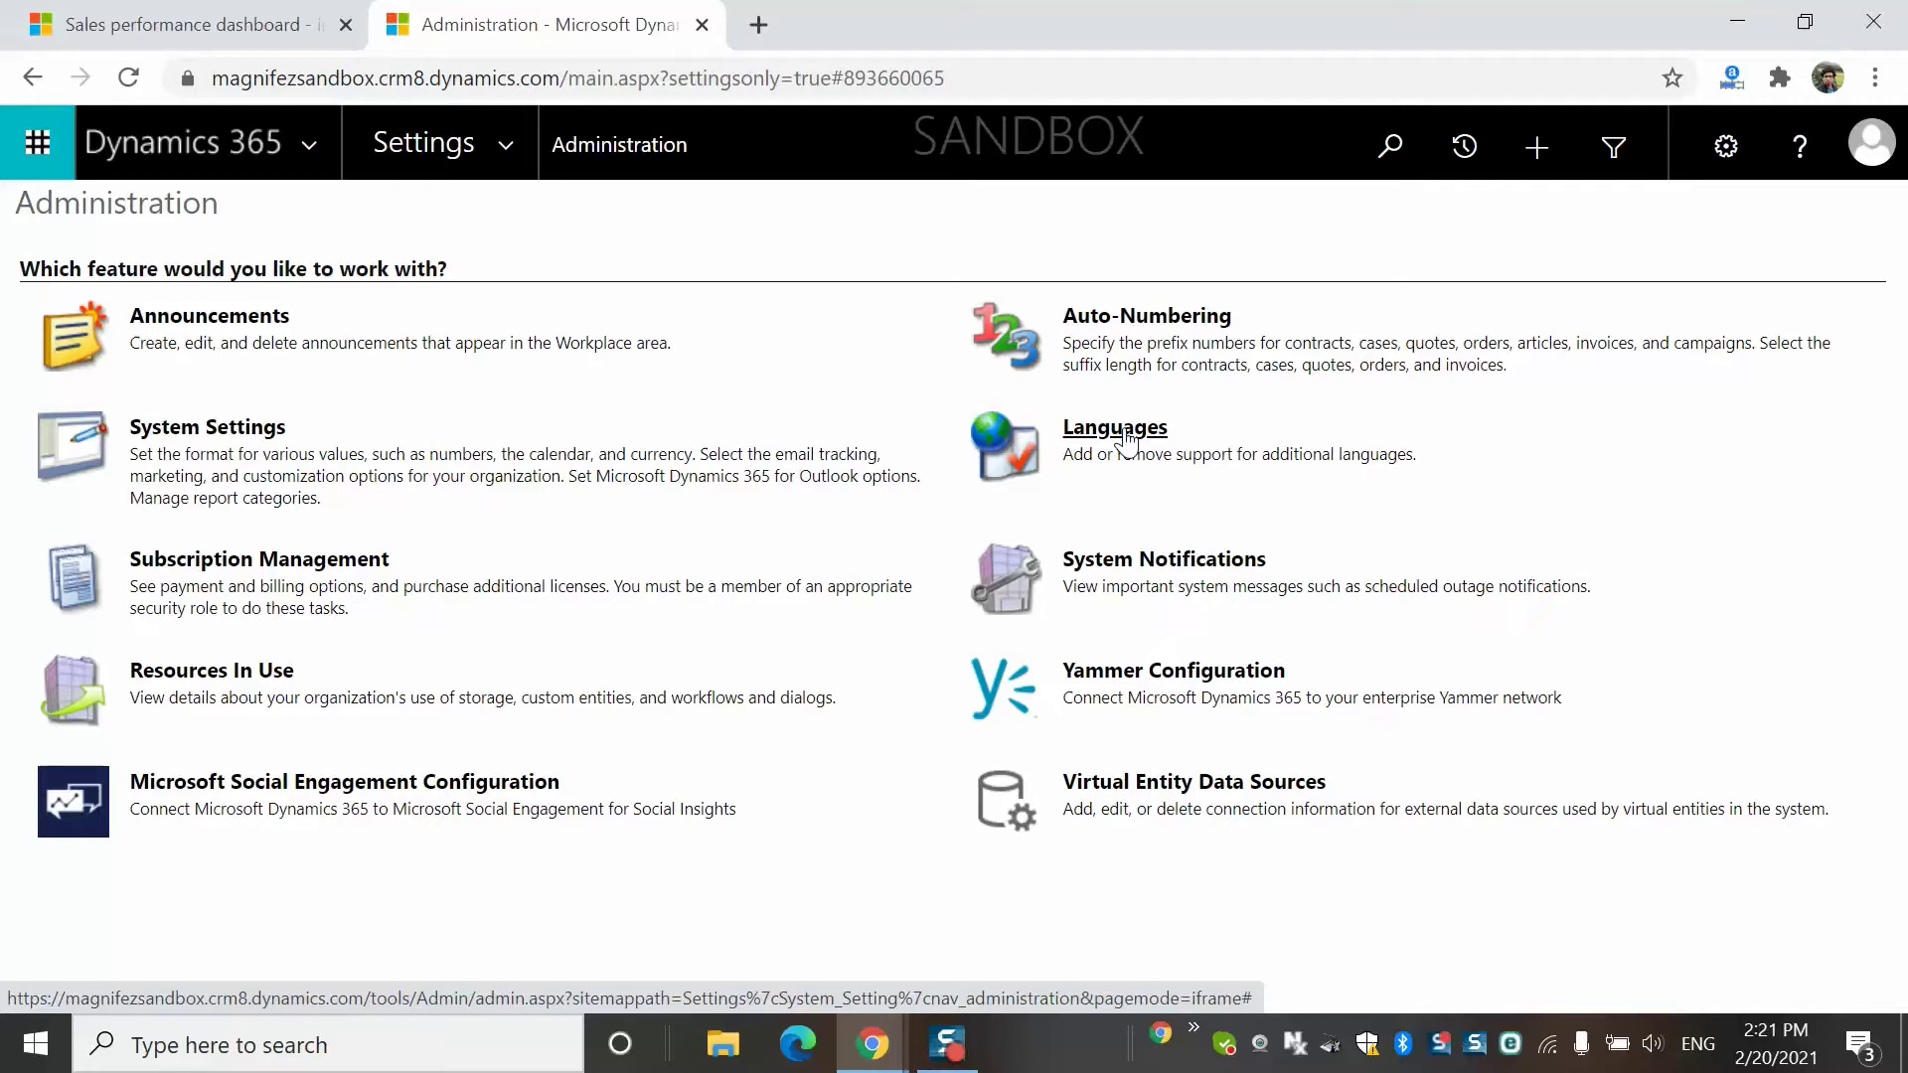
left_click(1126, 438)
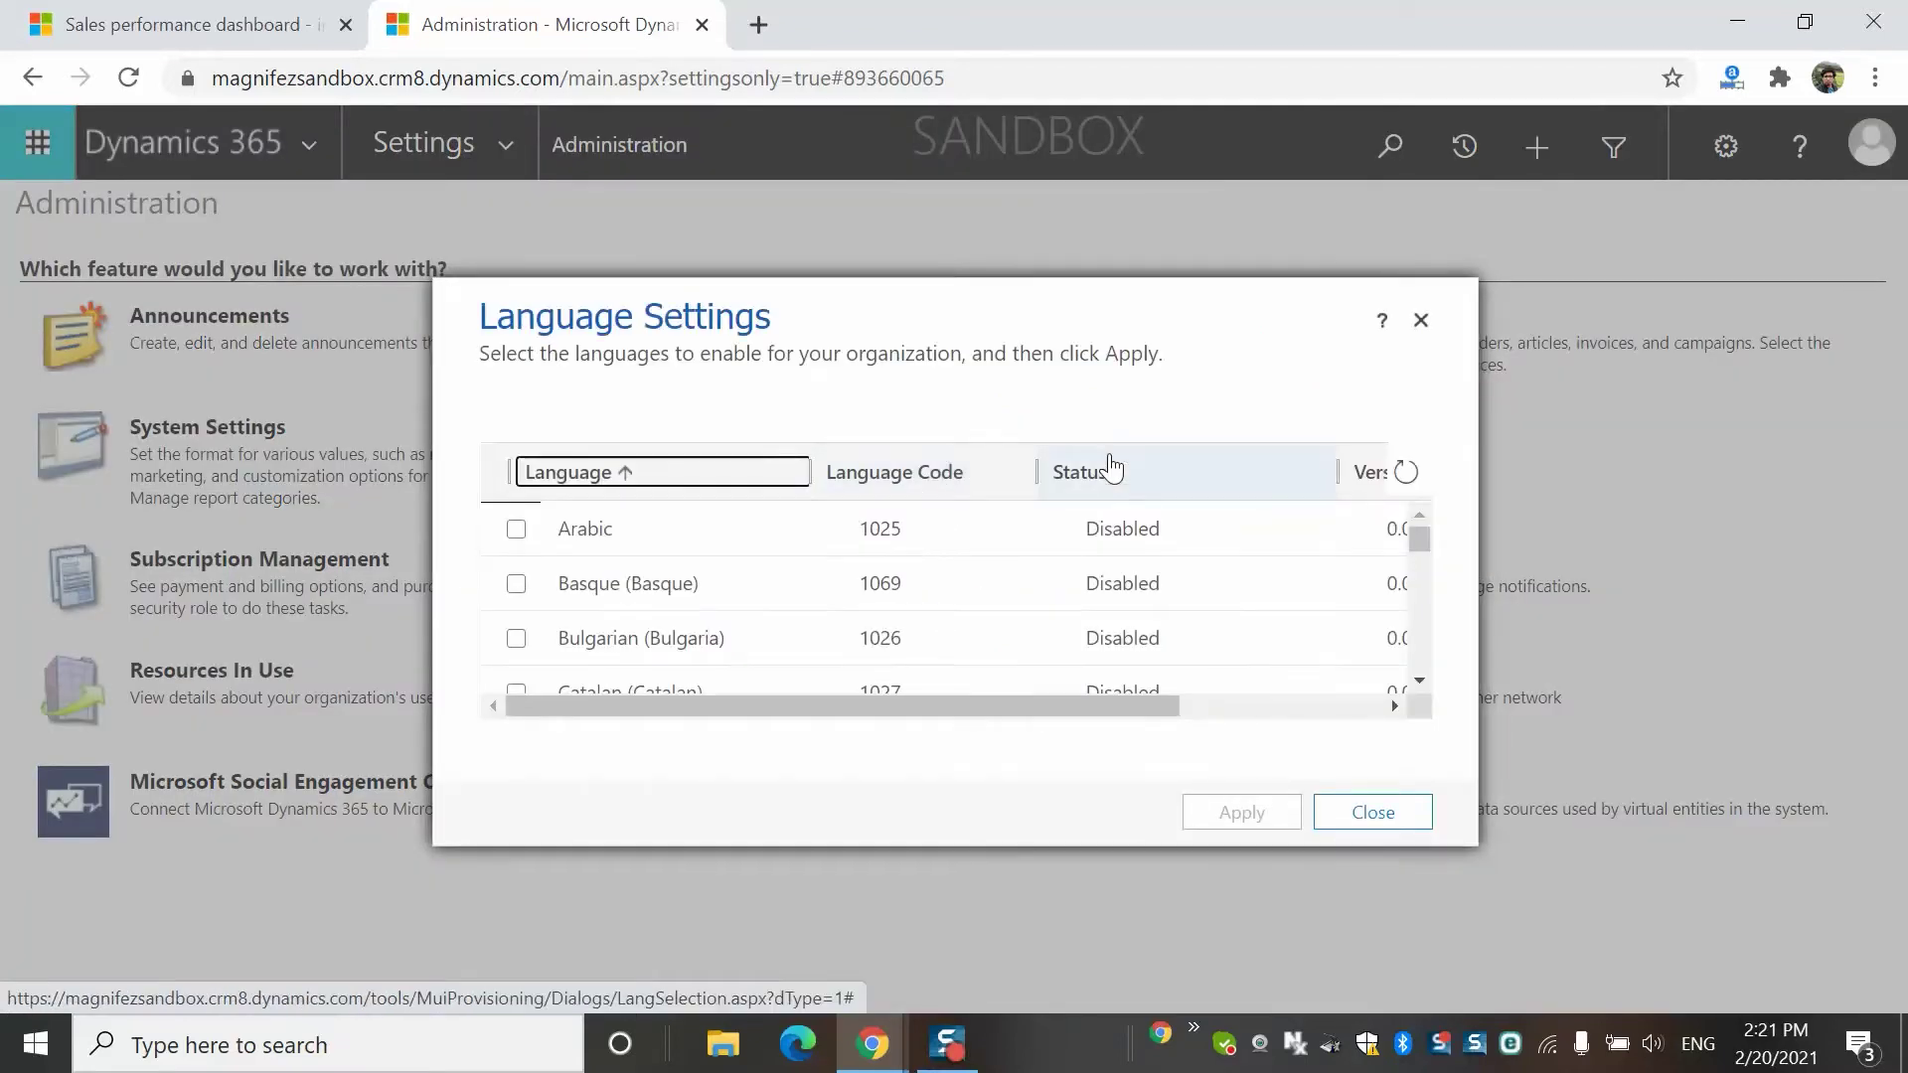
mouse_move(1423, 536)
left_mouse_down()
mouse_move(1431, 741)
mouse_move(1448, 511)
left_mouse_up()
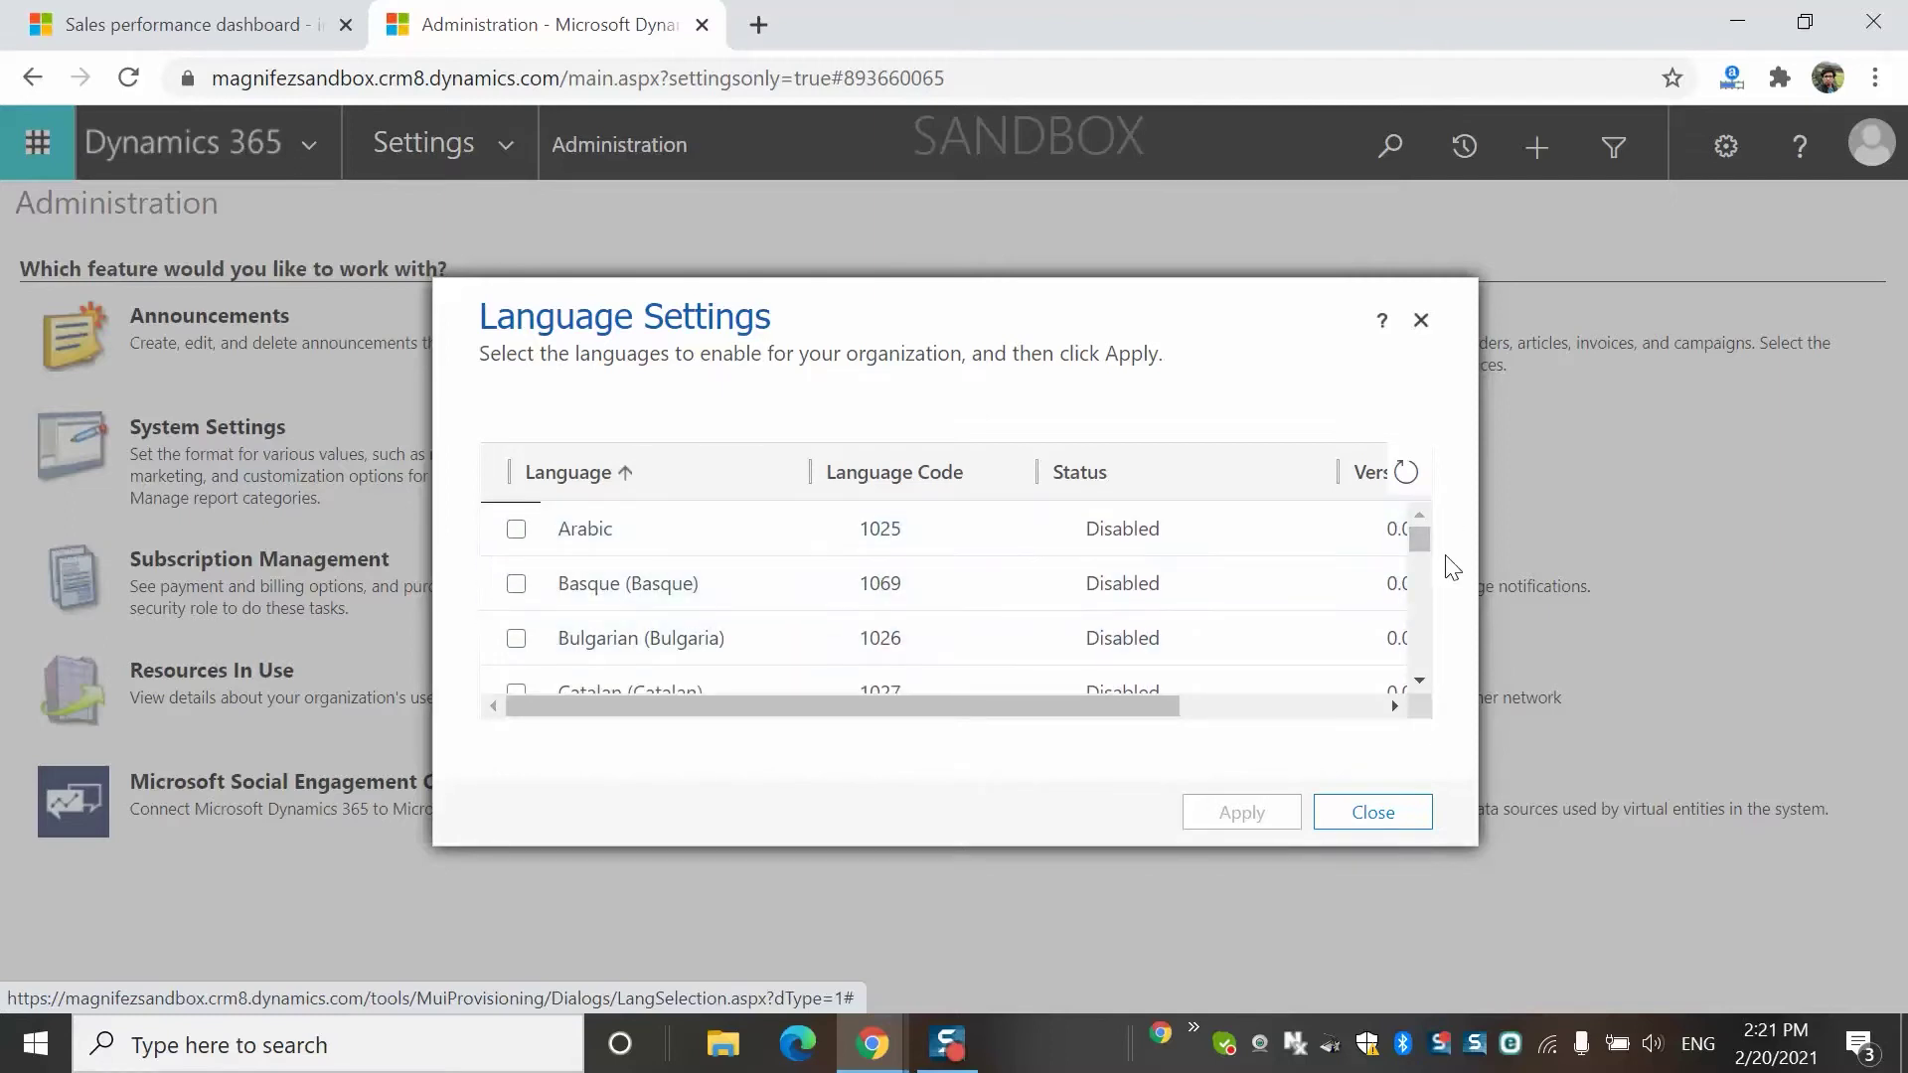
left_click_drag(1415, 538, 1417, 481)
Step: Tick Arabic and Bulgarian (Bulgaria), then cancel the apply confirmation and close Language Settings
left_click(516, 529)
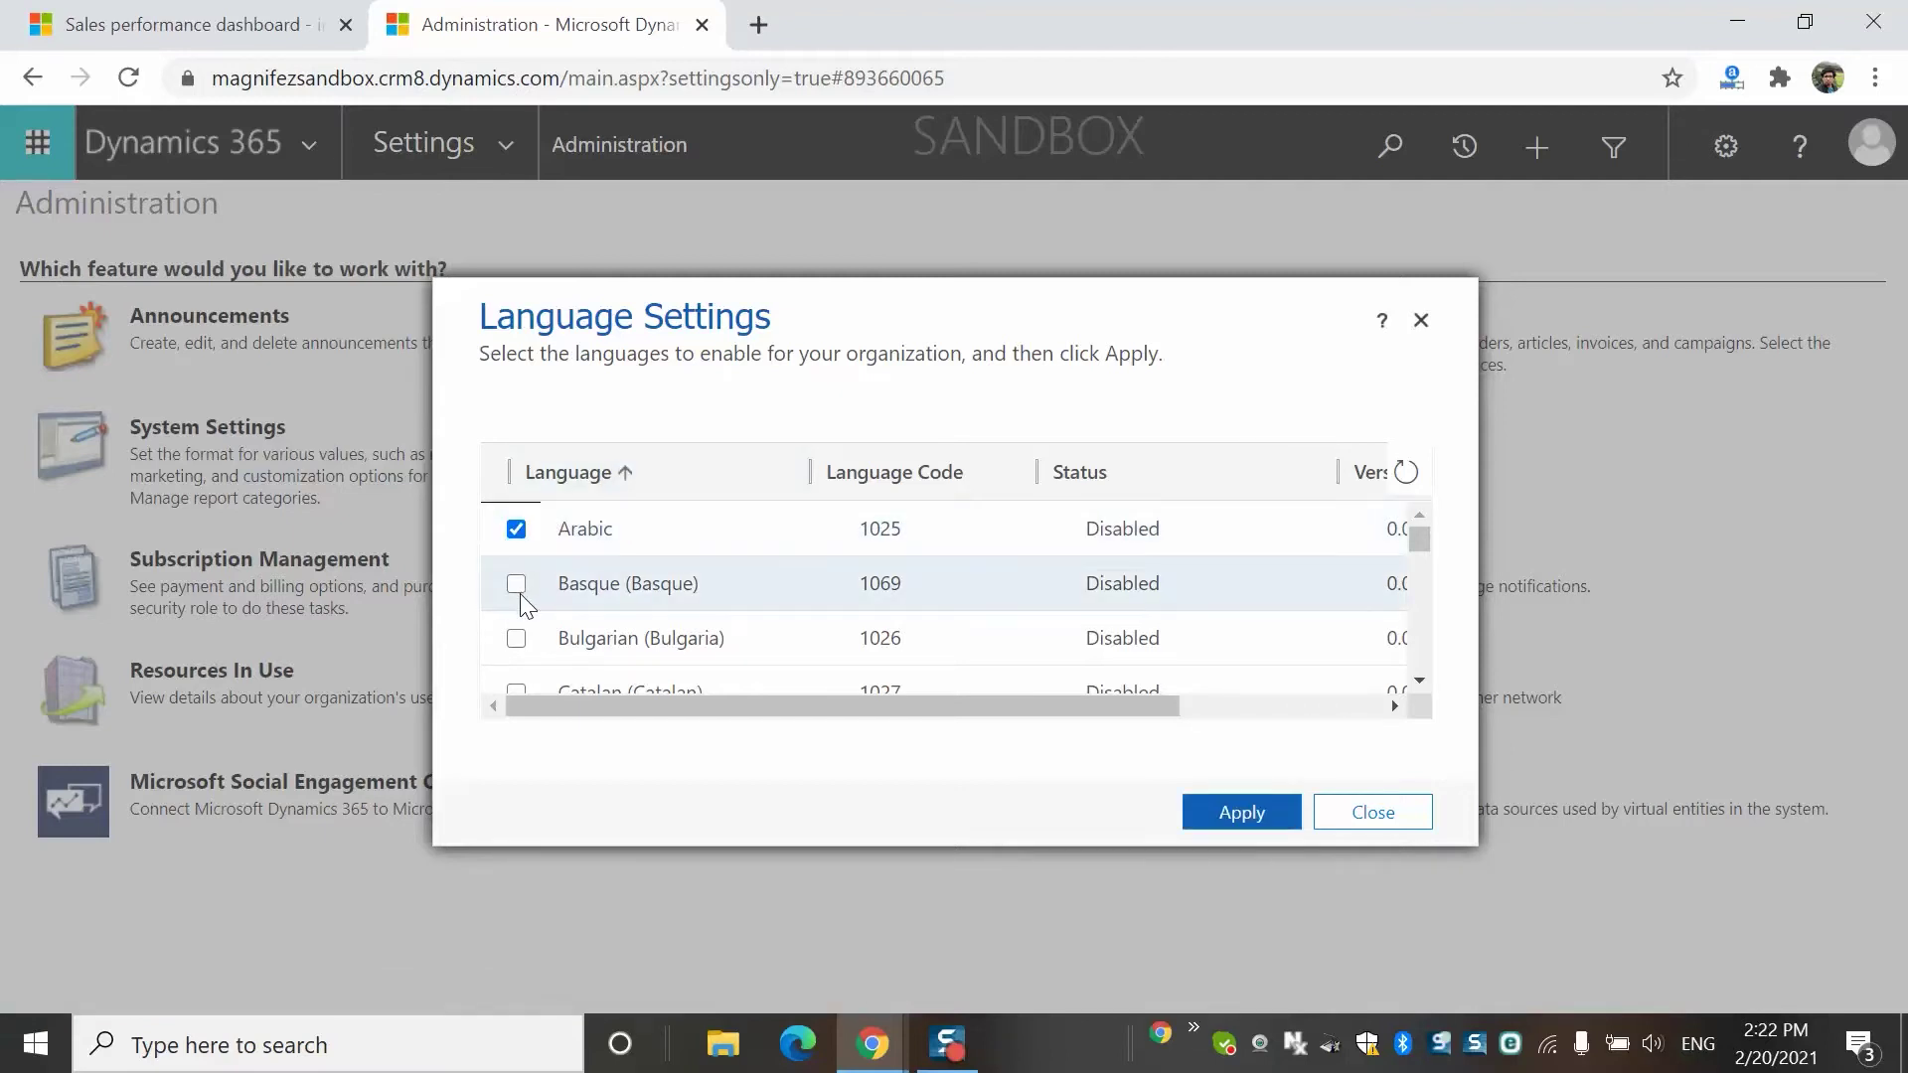
left_click(515, 638)
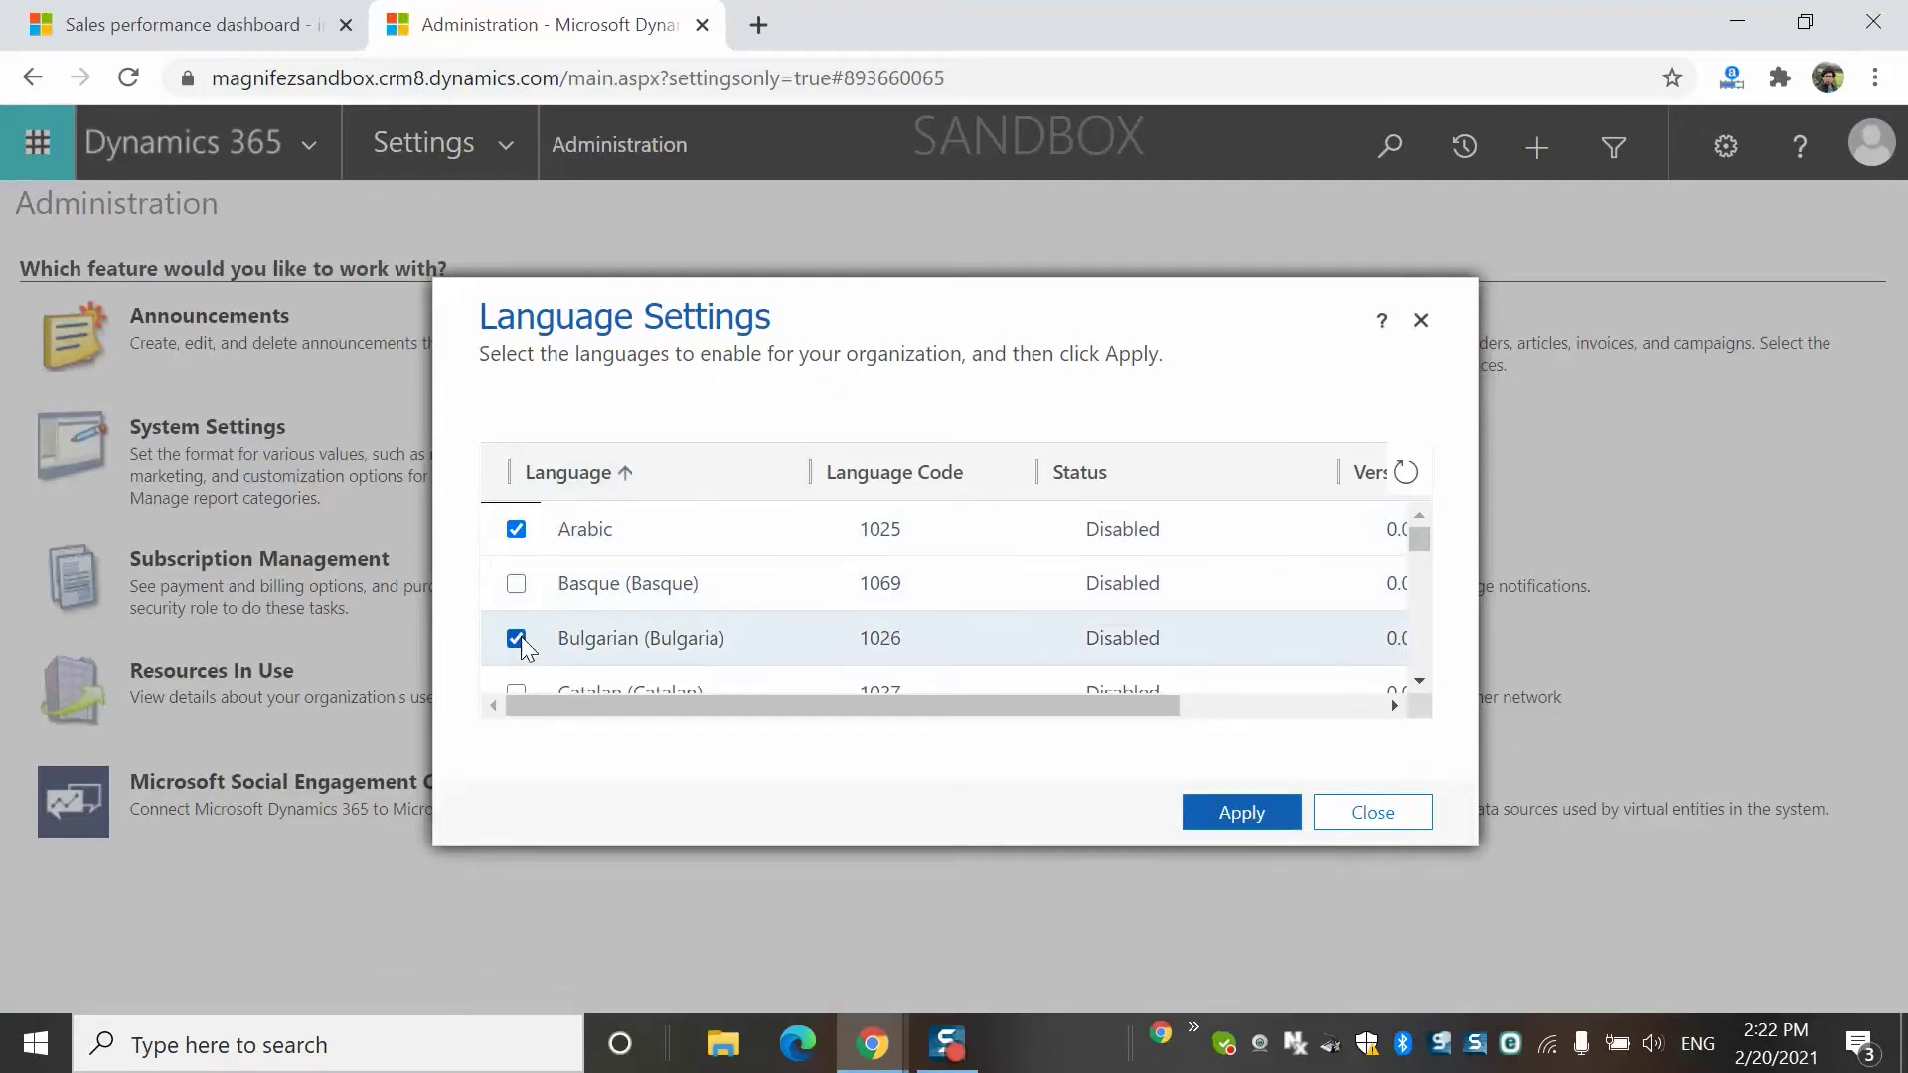
left_click(1226, 809)
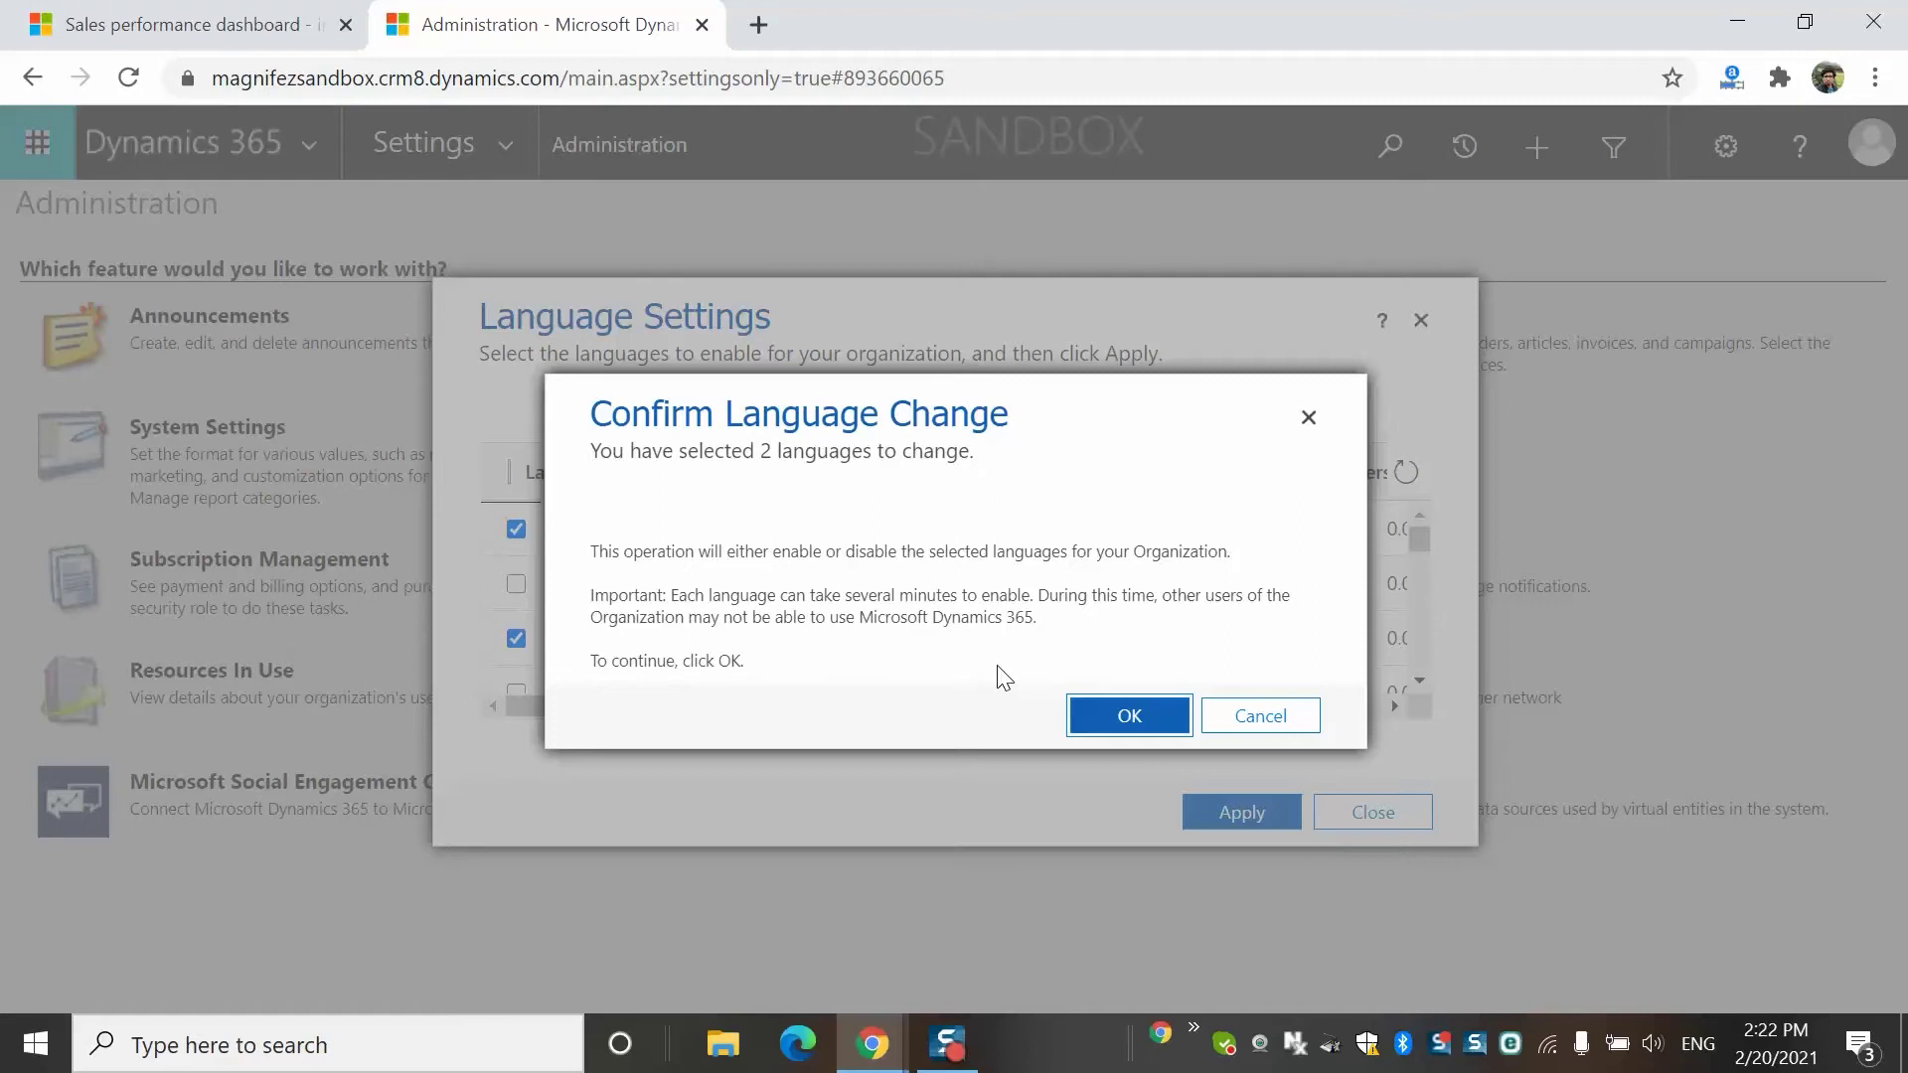
left_click(1282, 718)
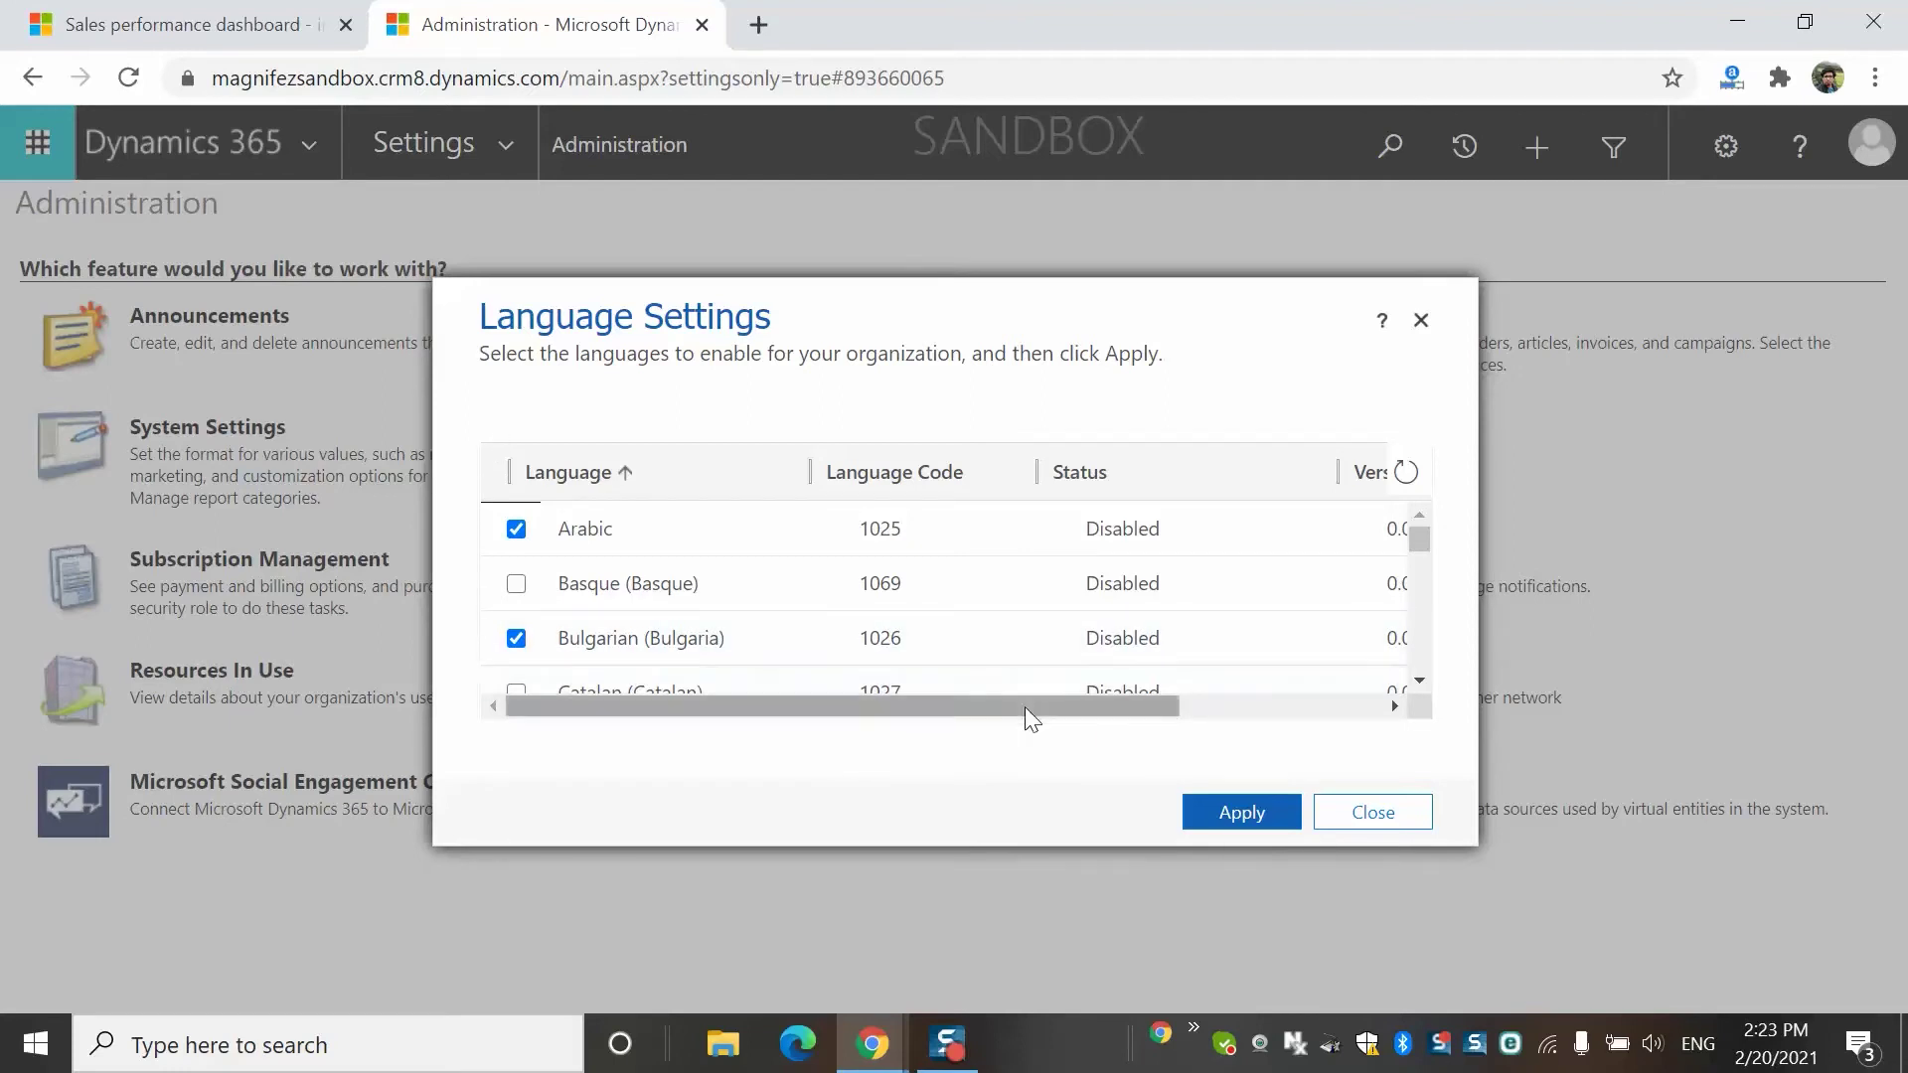
left_click(1381, 821)
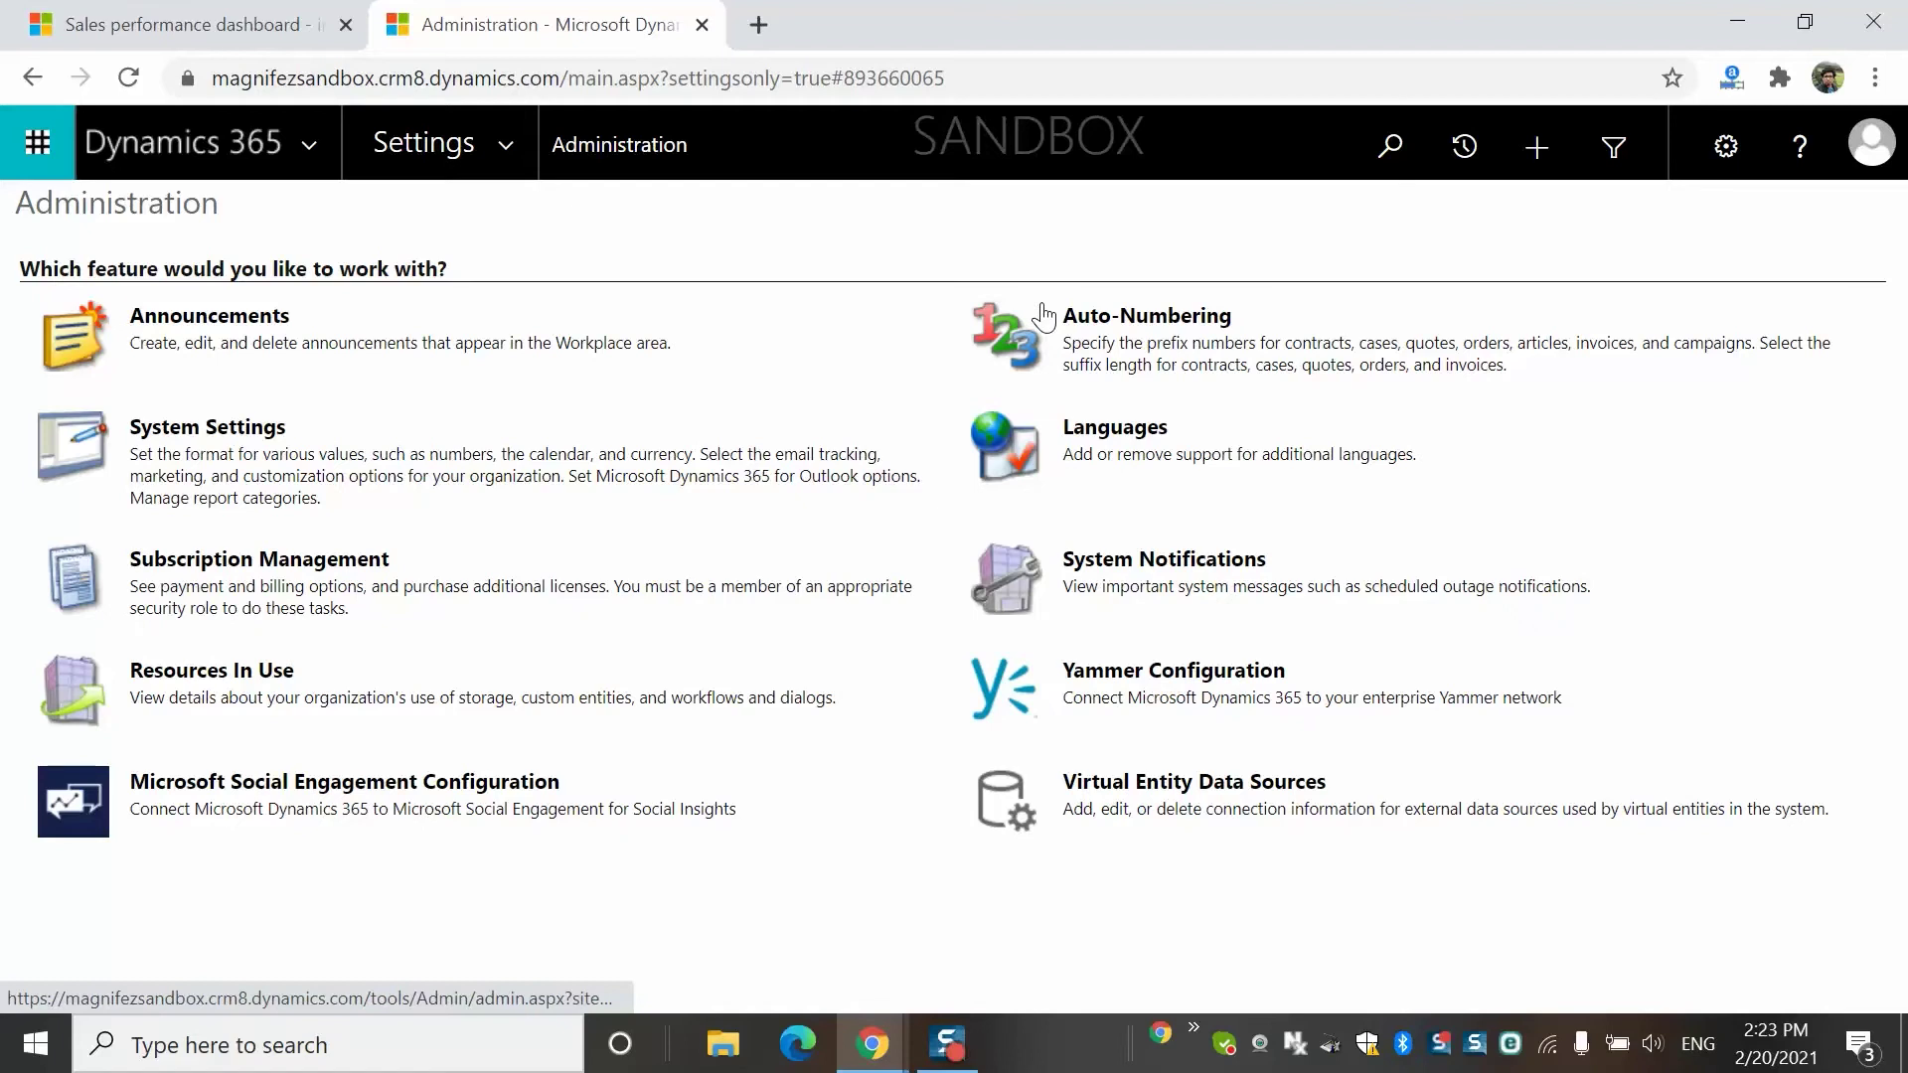
Step: From the Sales performance dashboard, open Personalization Settings' Languages tab and keep English as interface language
left_click(179, 24)
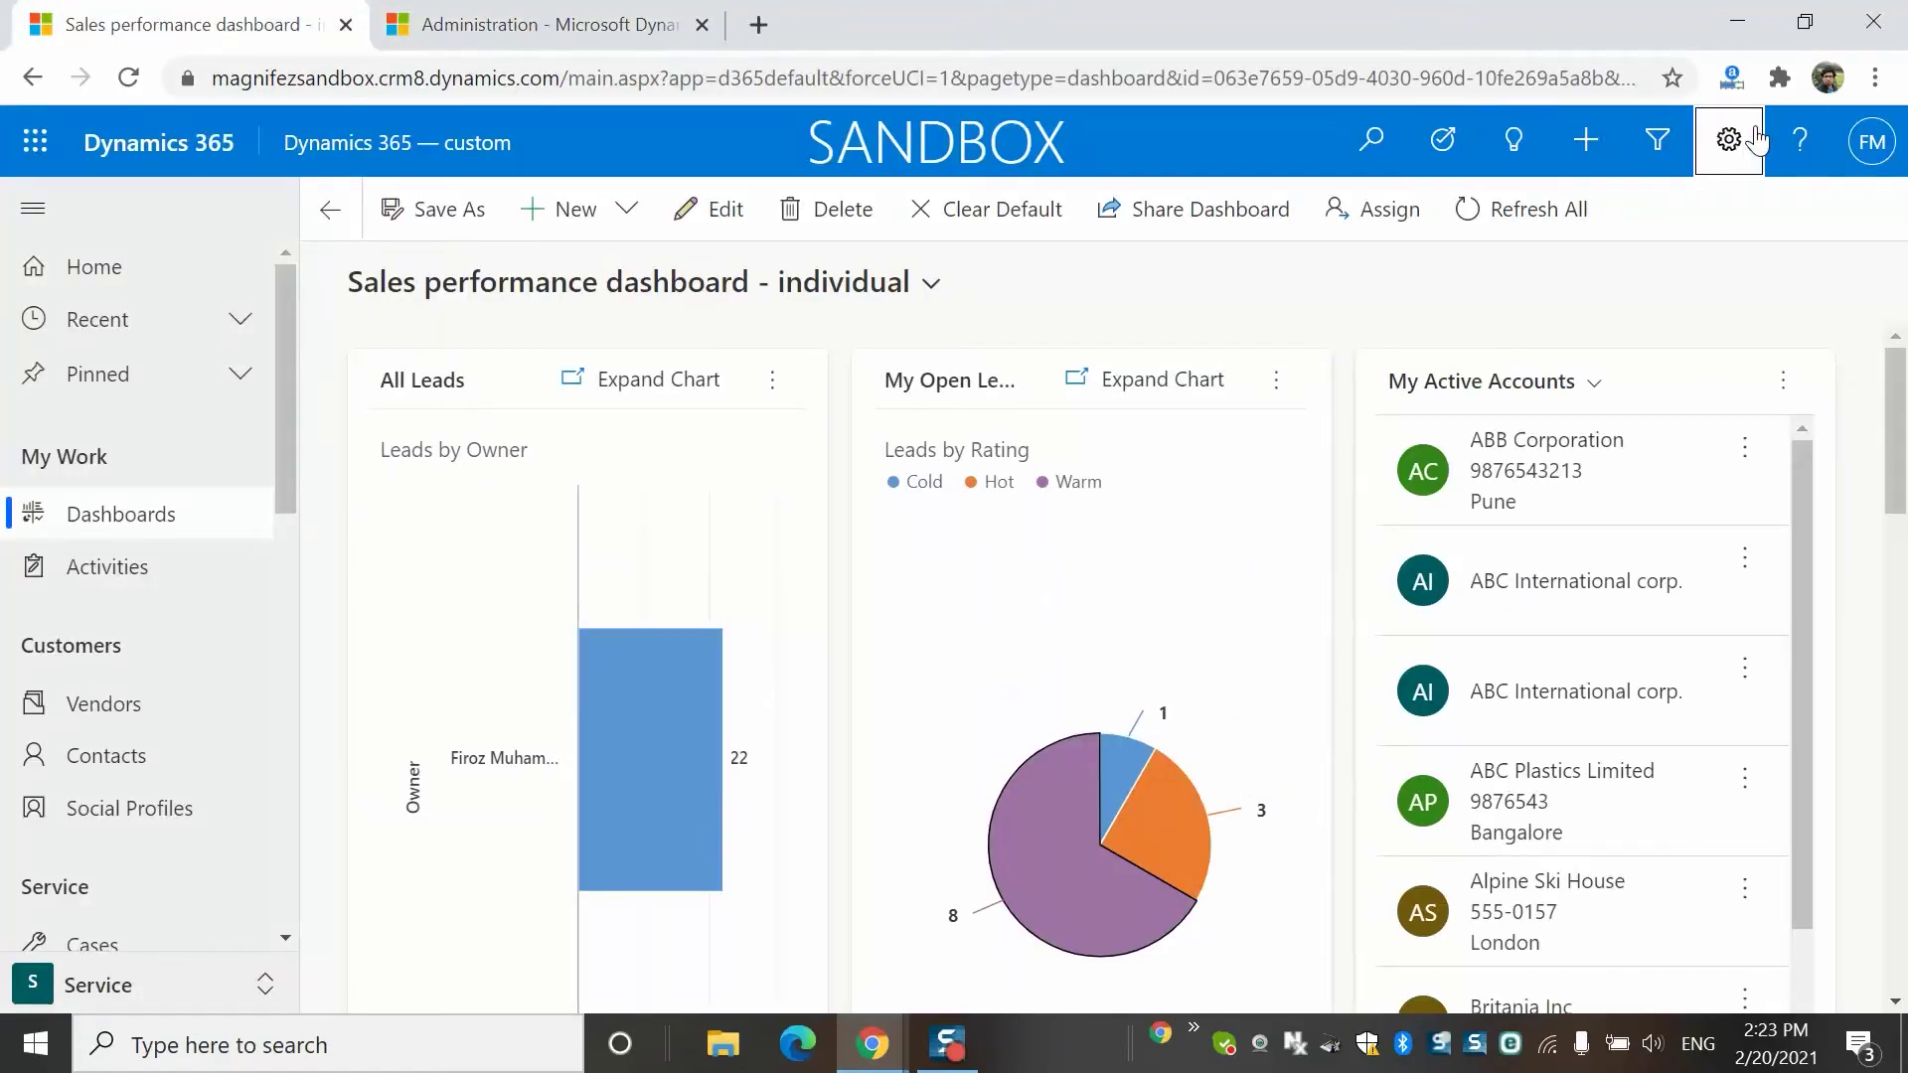
left_click(1727, 140)
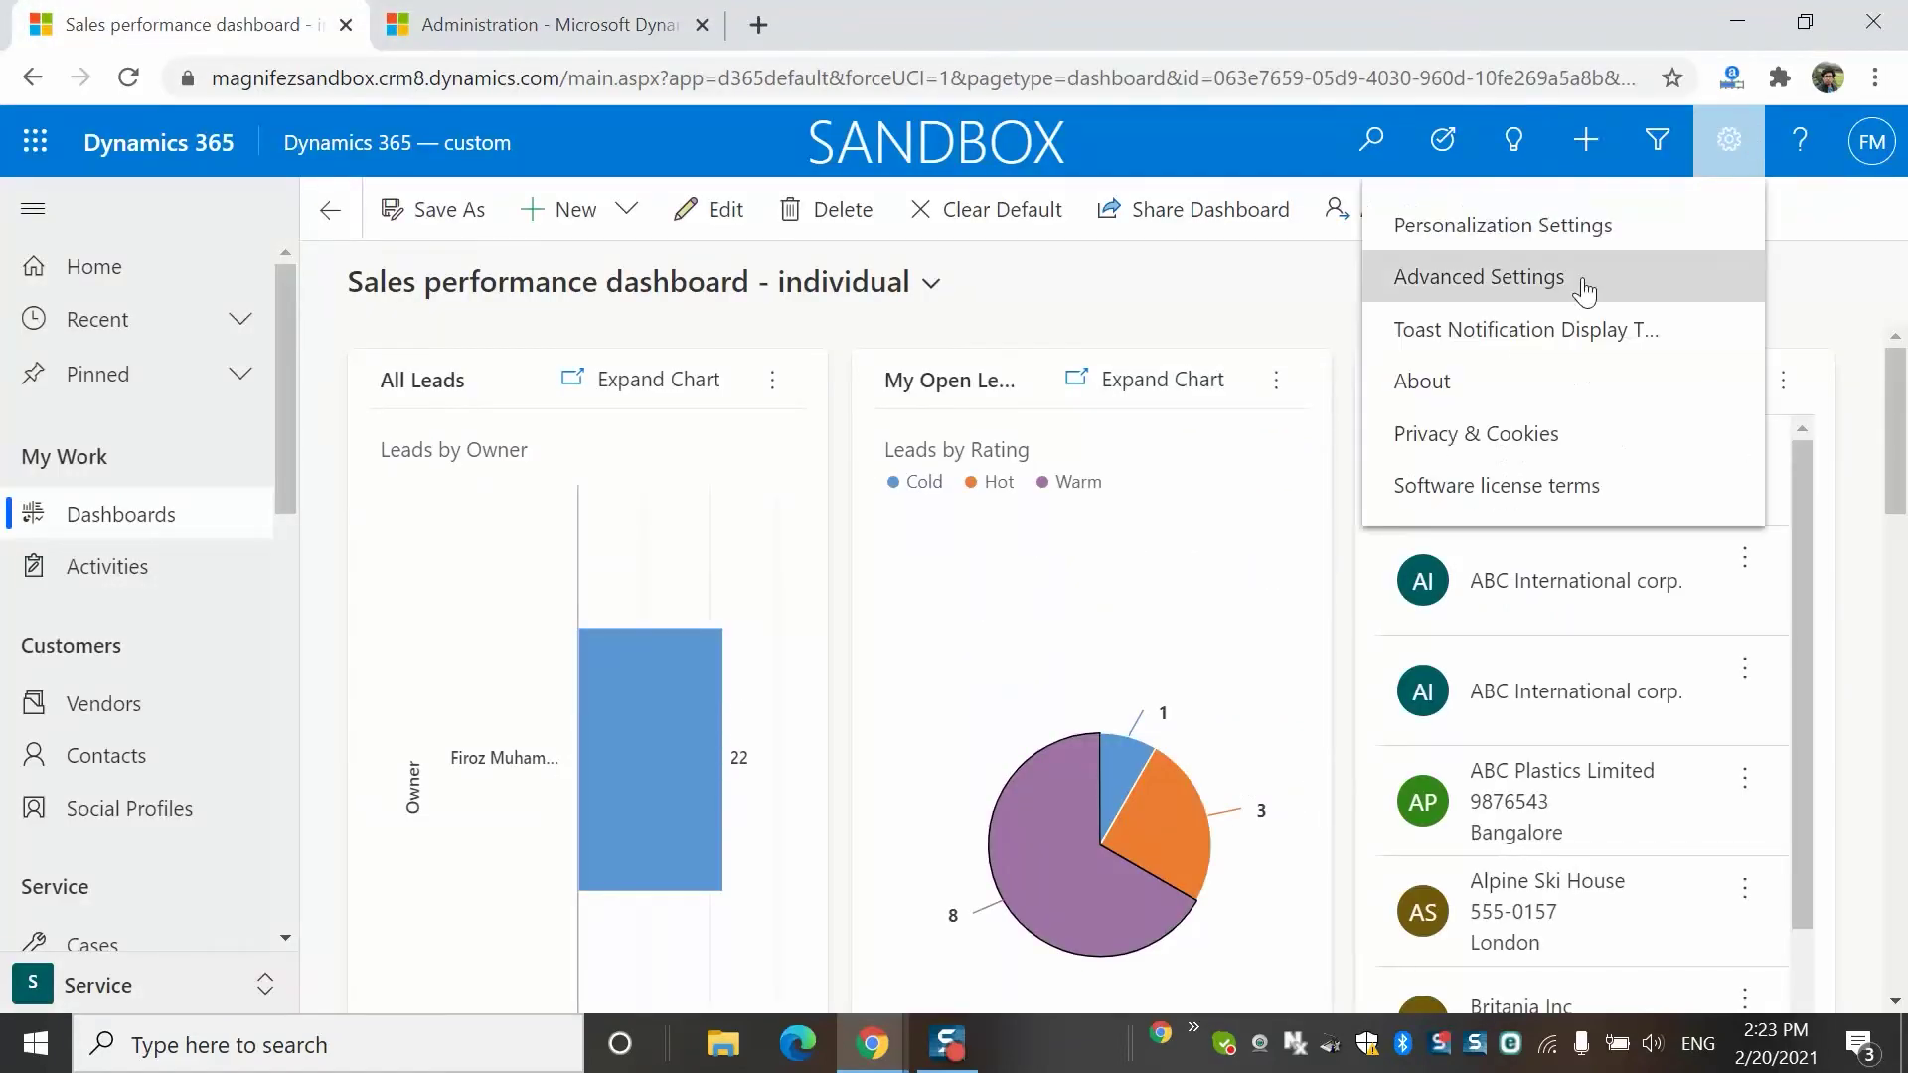
left_click(1613, 238)
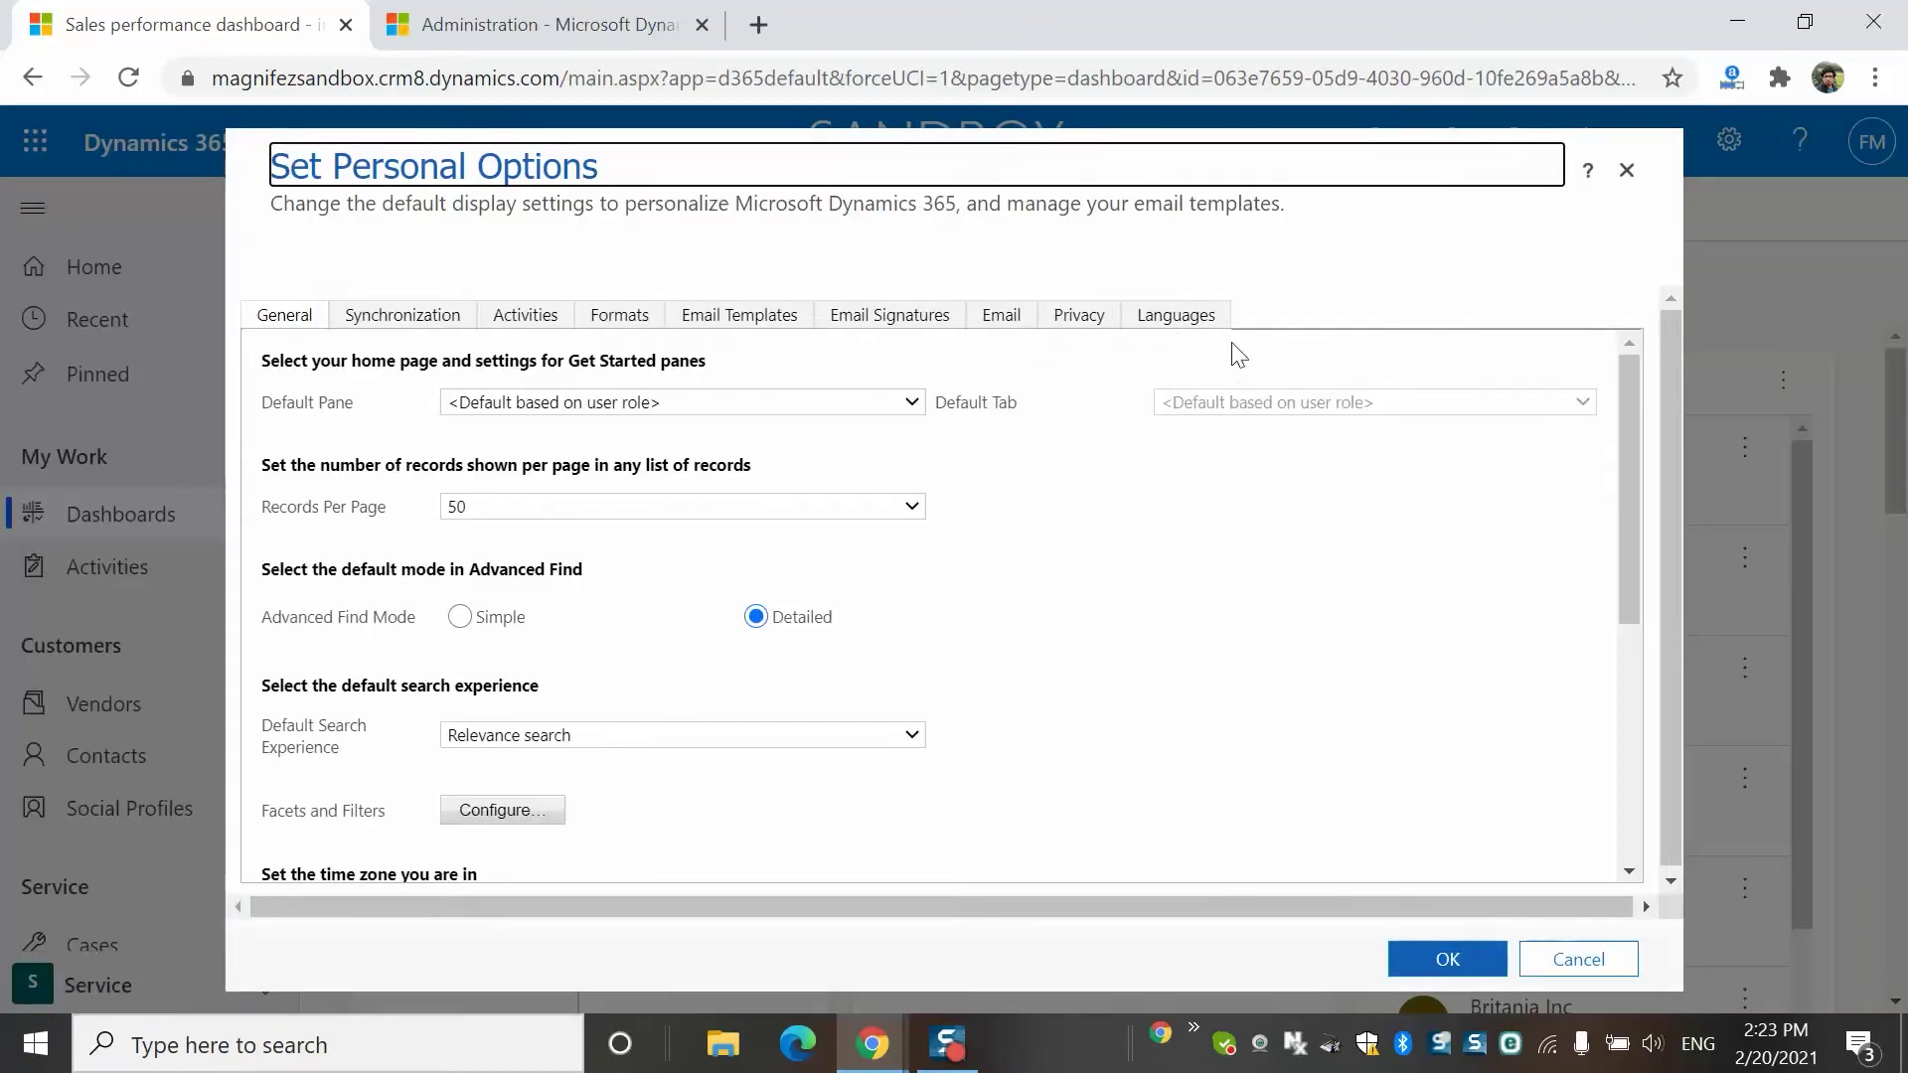
left_click(1190, 320)
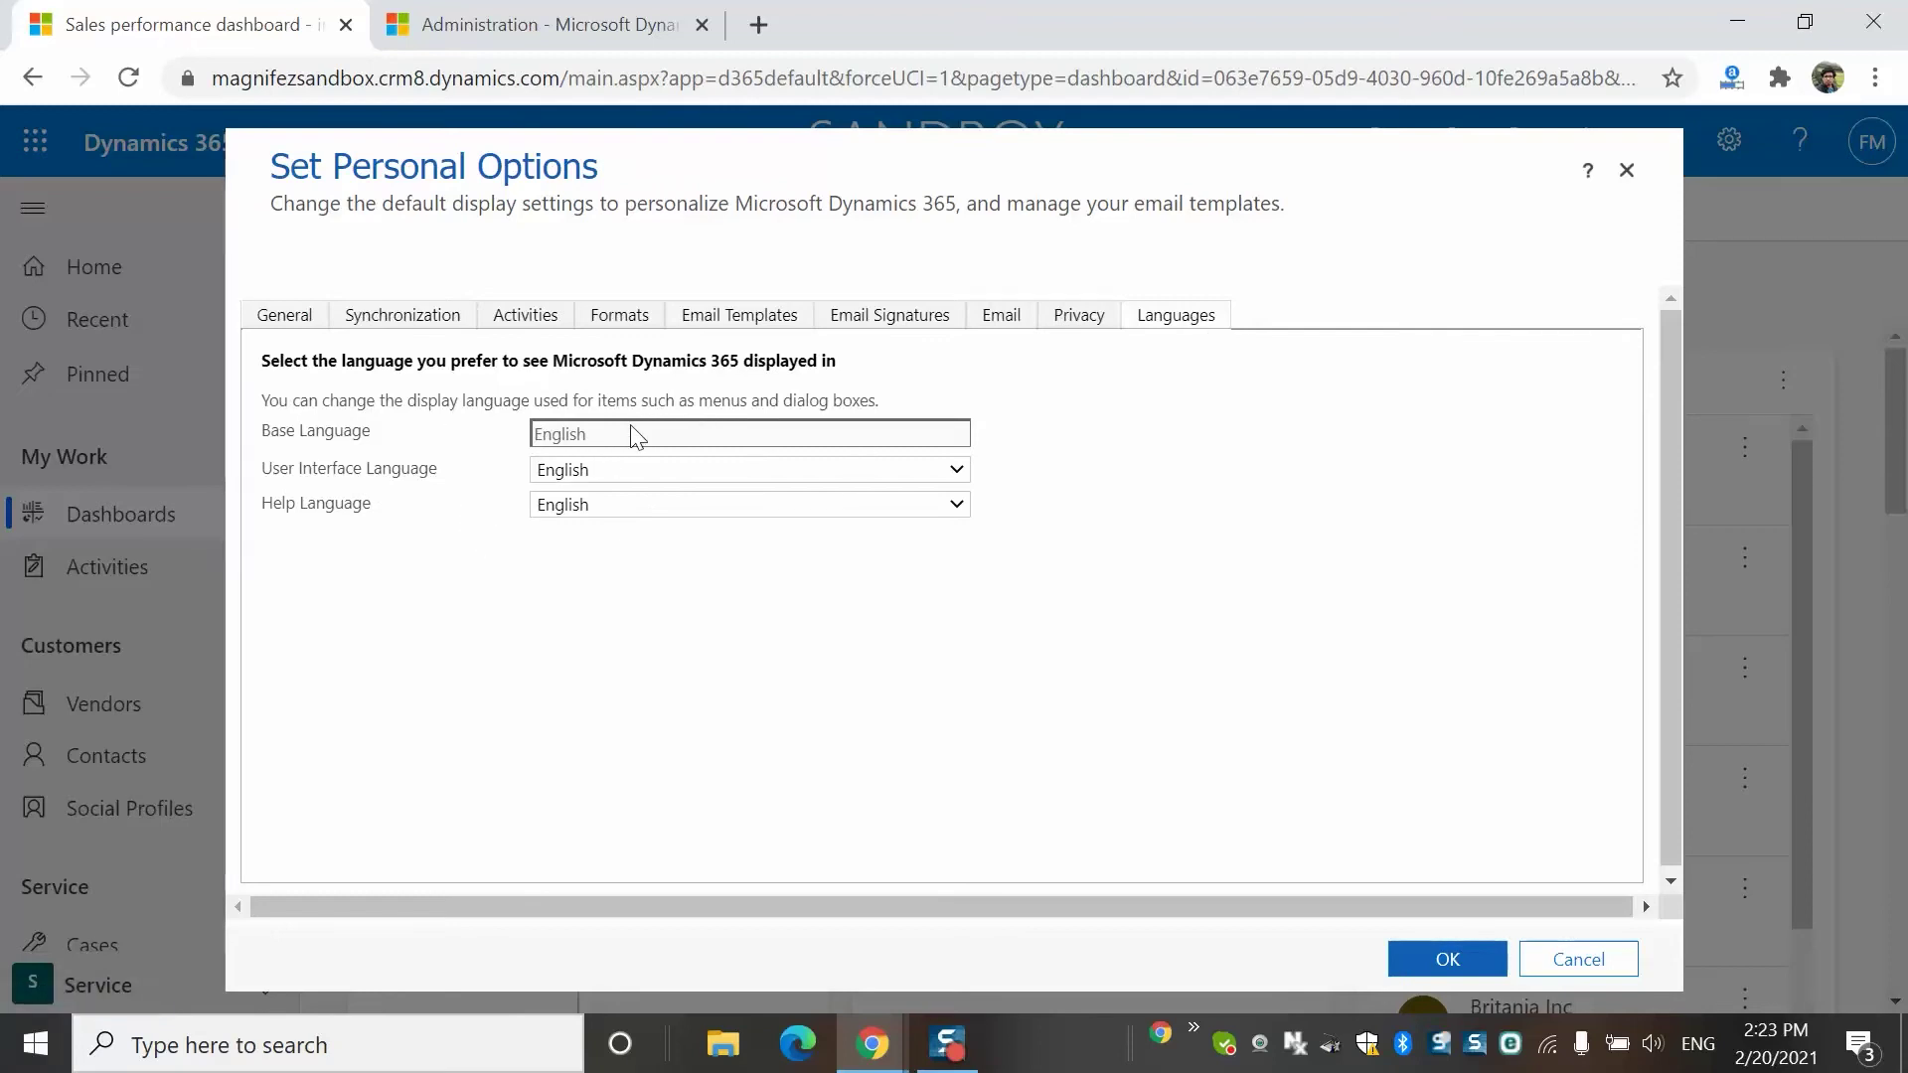
left_click(594, 471)
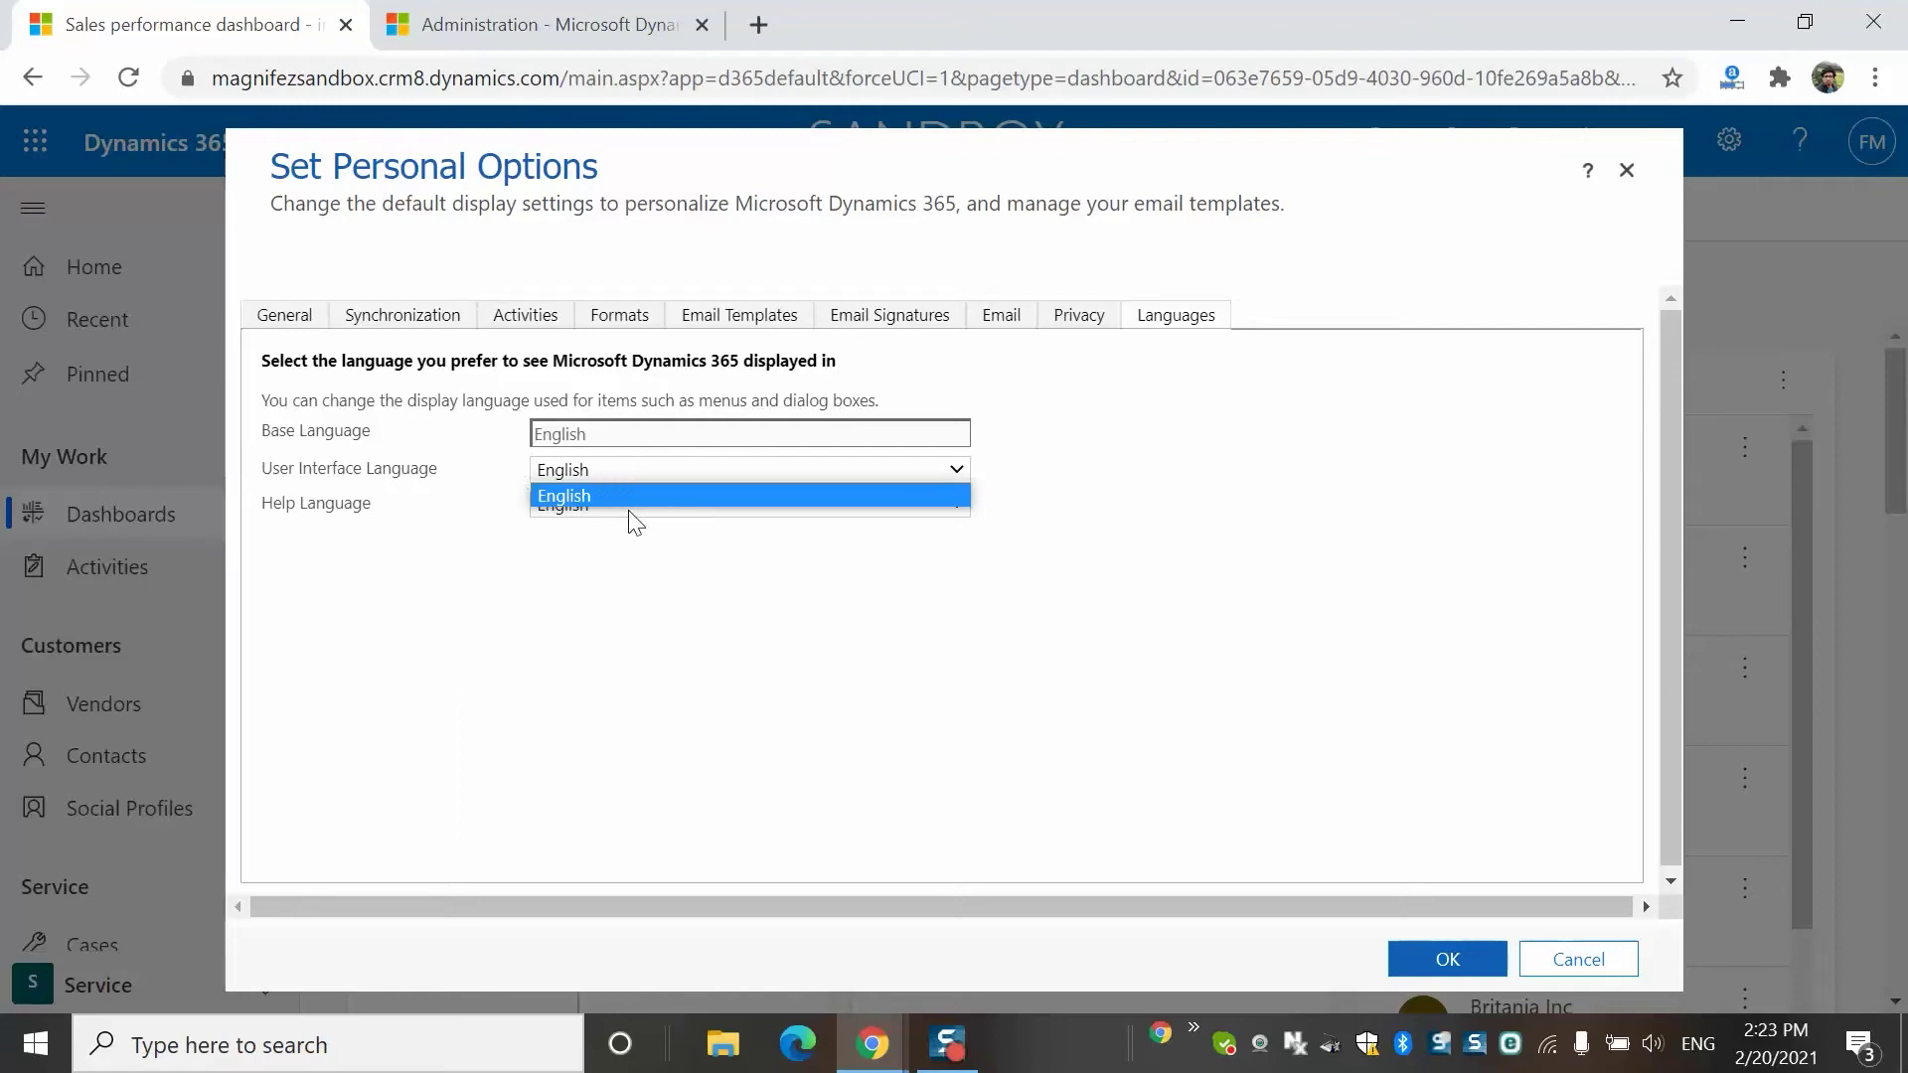
left_click(630, 494)
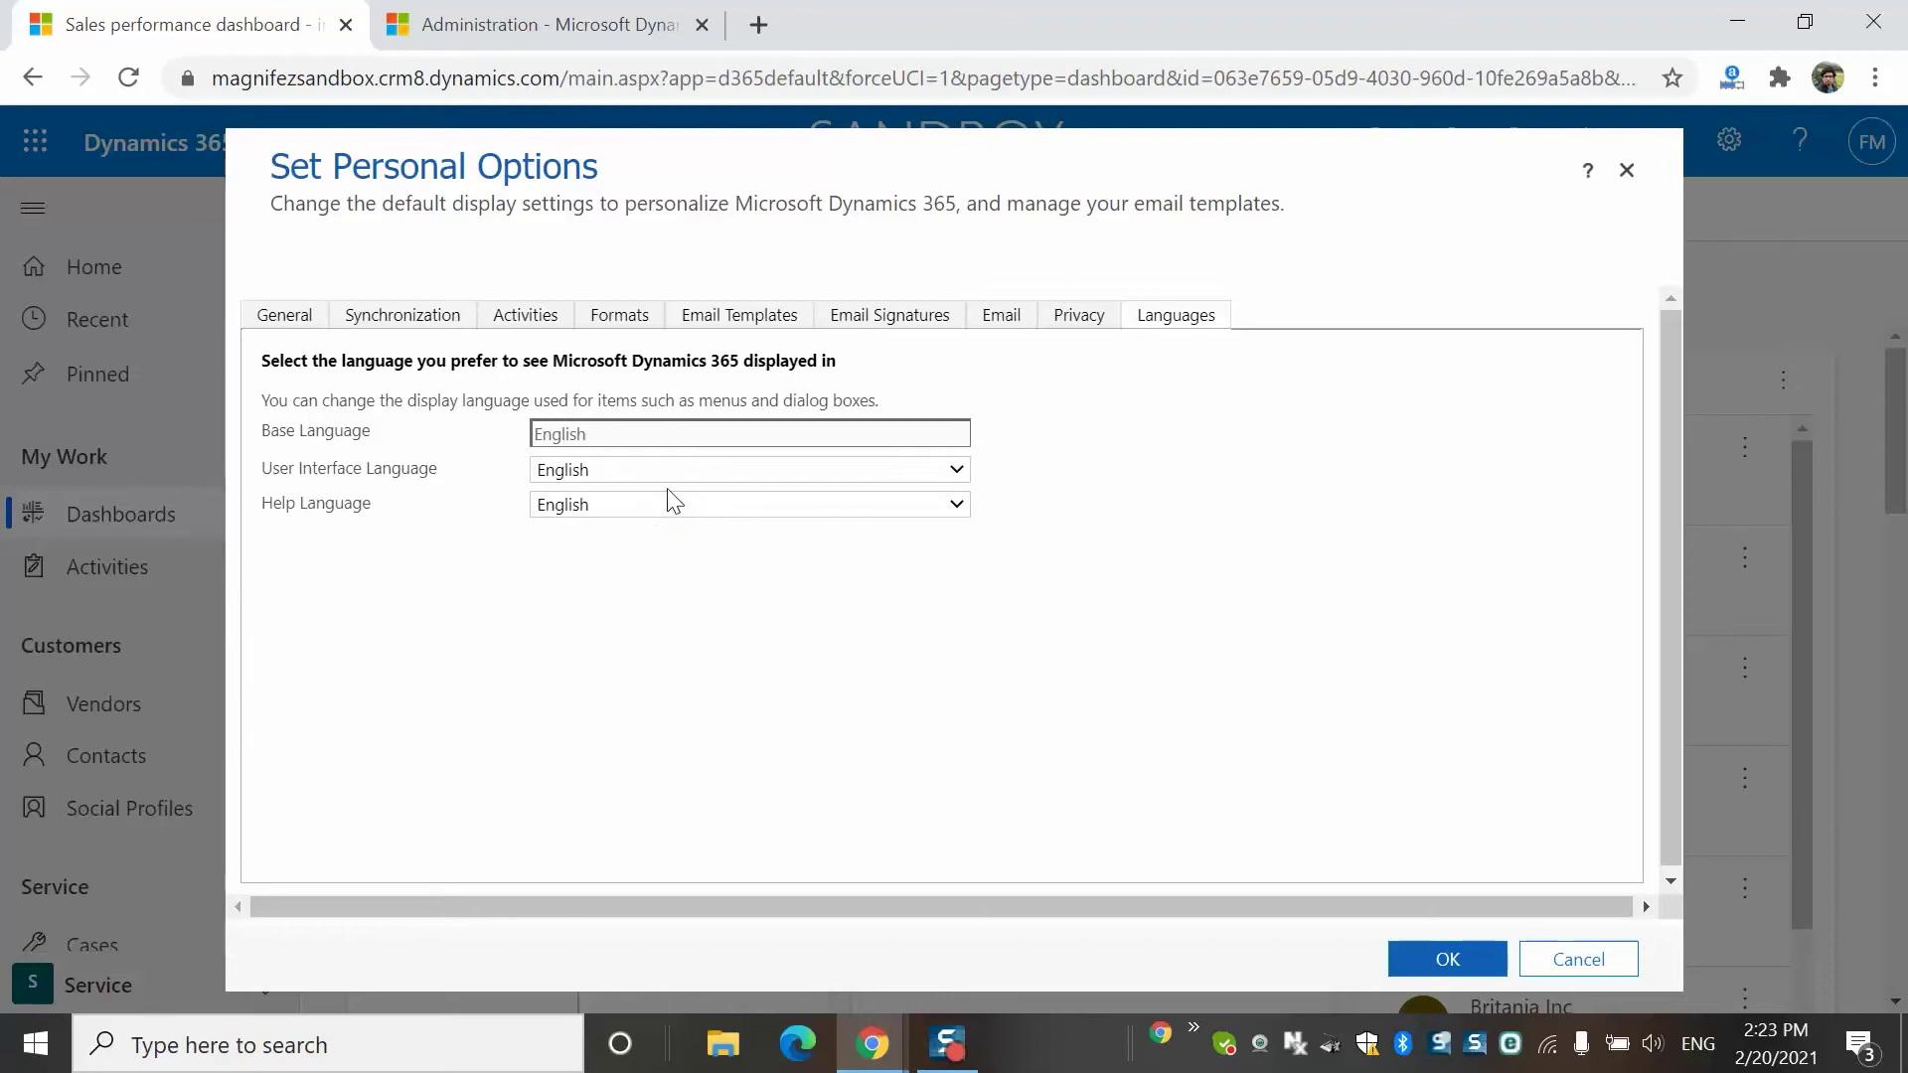
left_click(604, 475)
left_click(616, 566)
left_click(608, 14)
left_click(1115, 435)
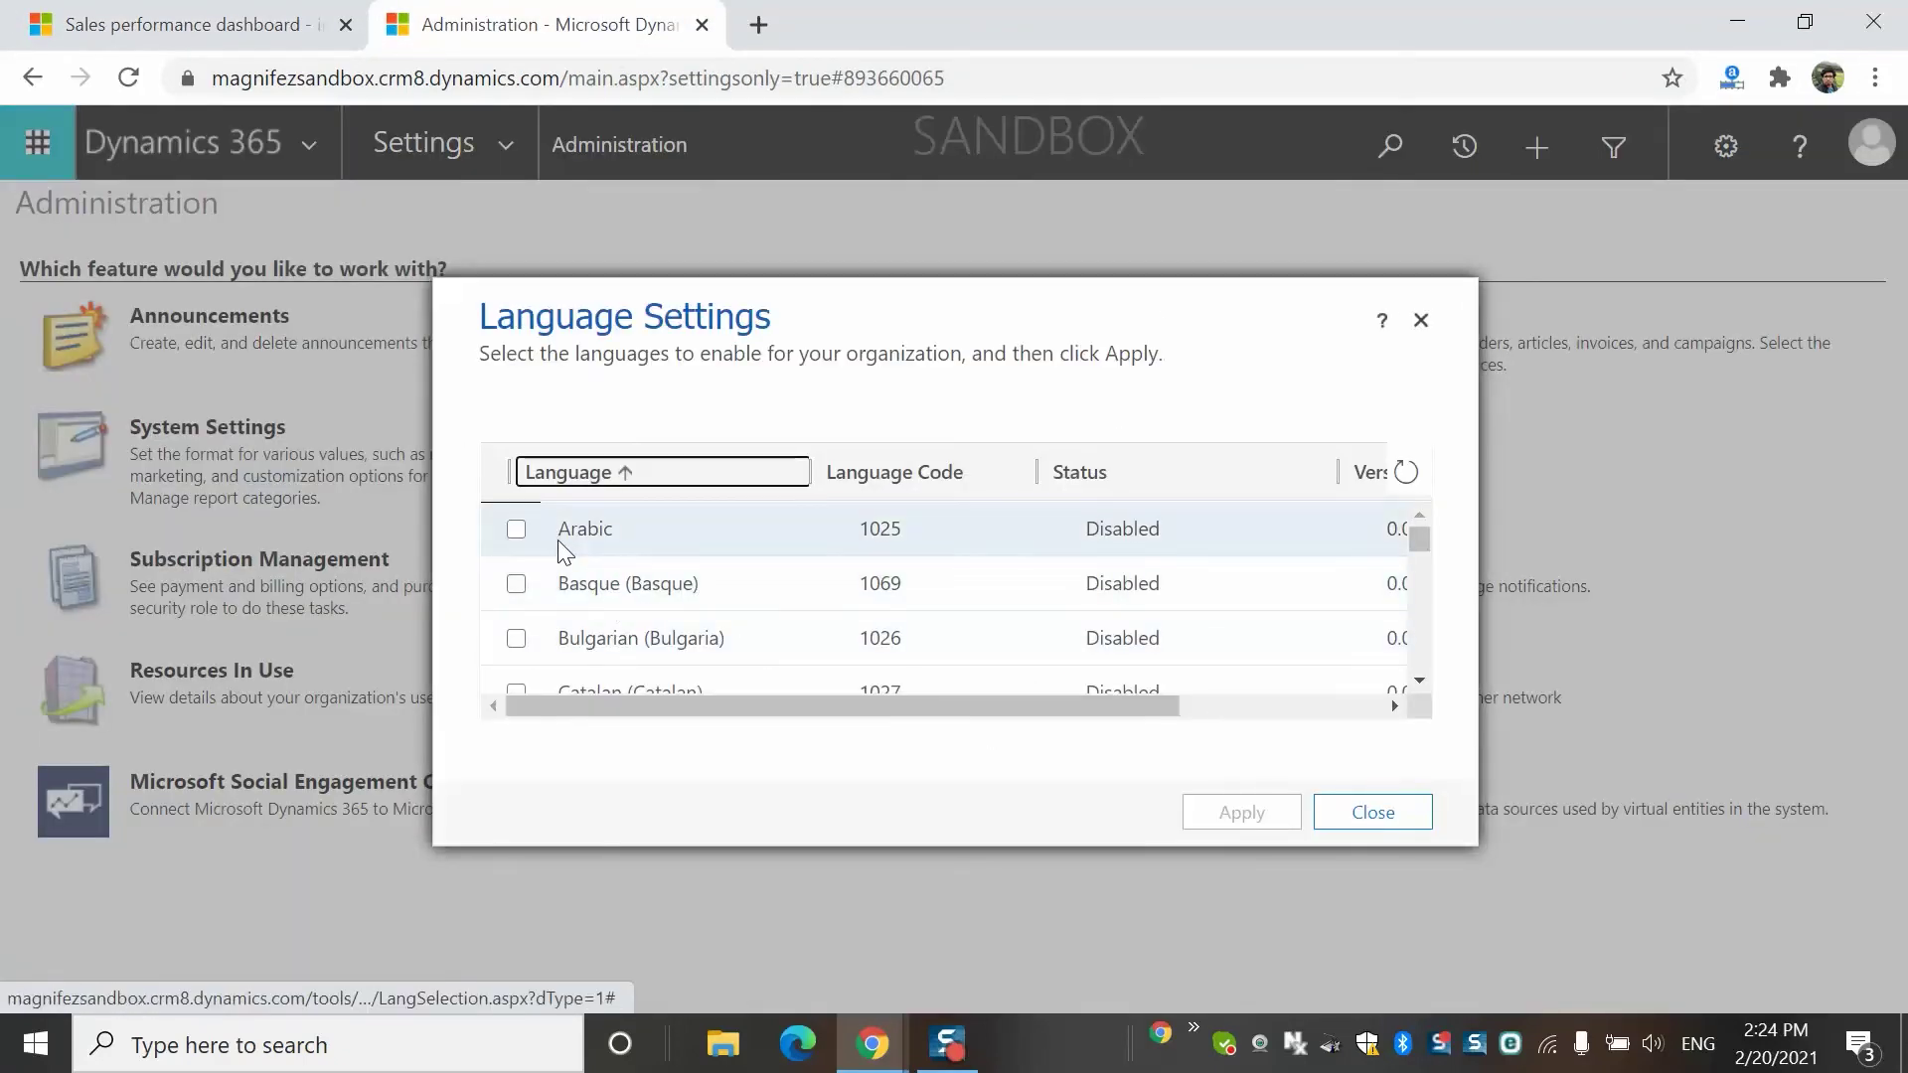
left_click(149, 24)
left_click(578, 467)
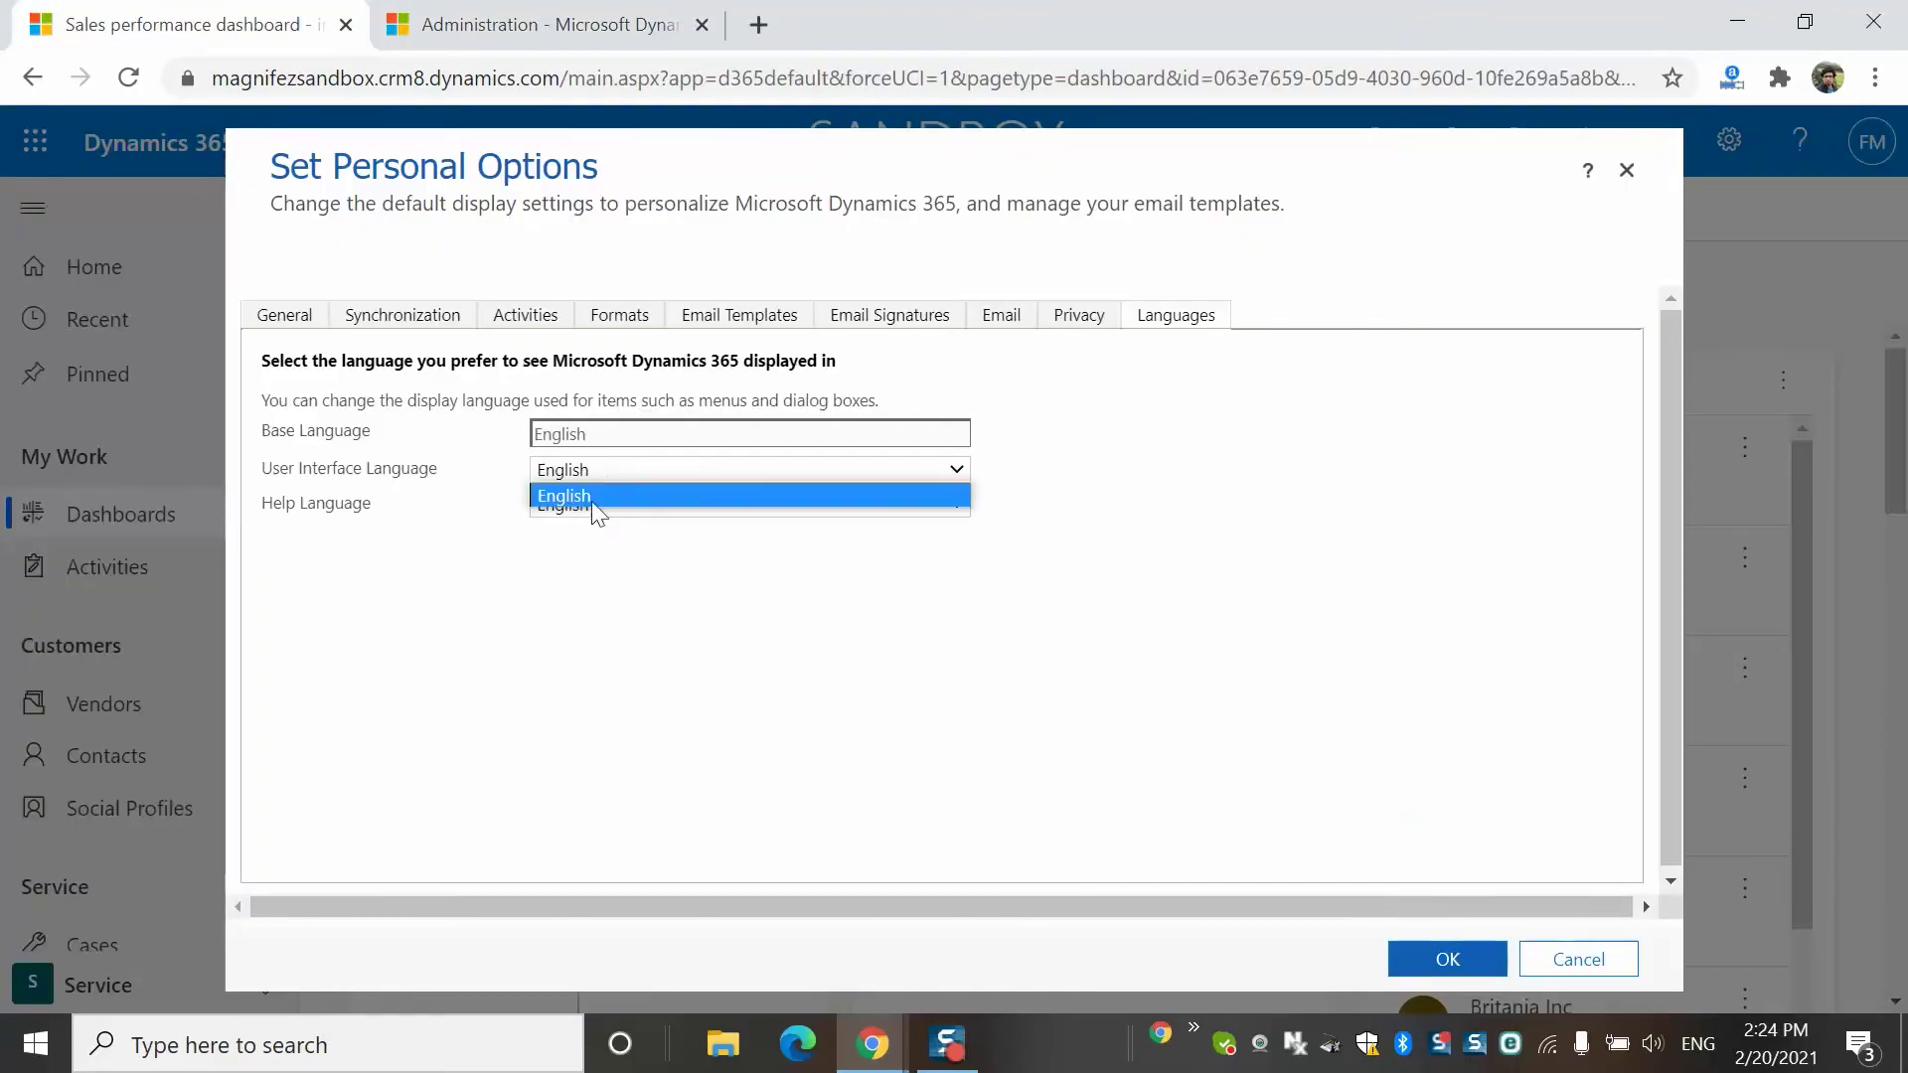
left_click(592, 497)
left_click(641, 470)
left_click(610, 537)
left_click(1409, 968)
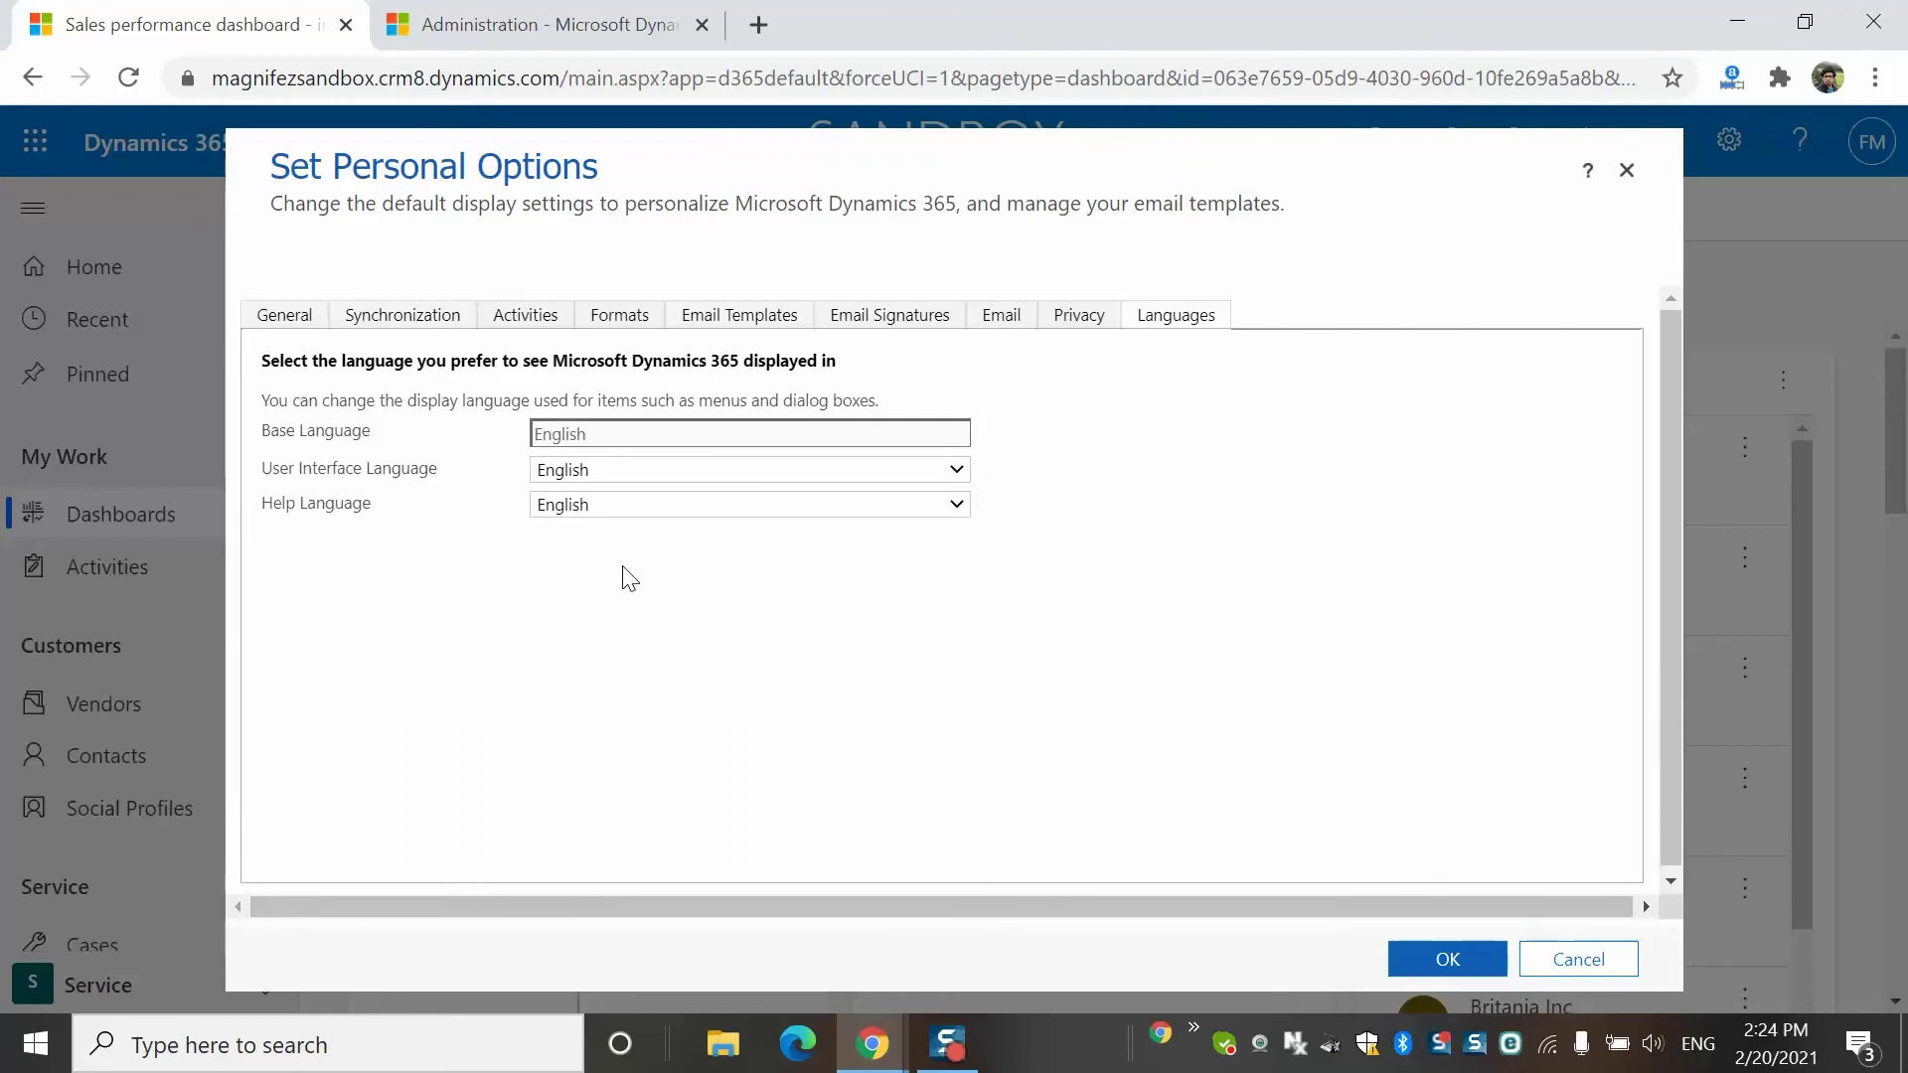
Step: Leave the interface language as English and close Set Personal Options
left_click(691, 475)
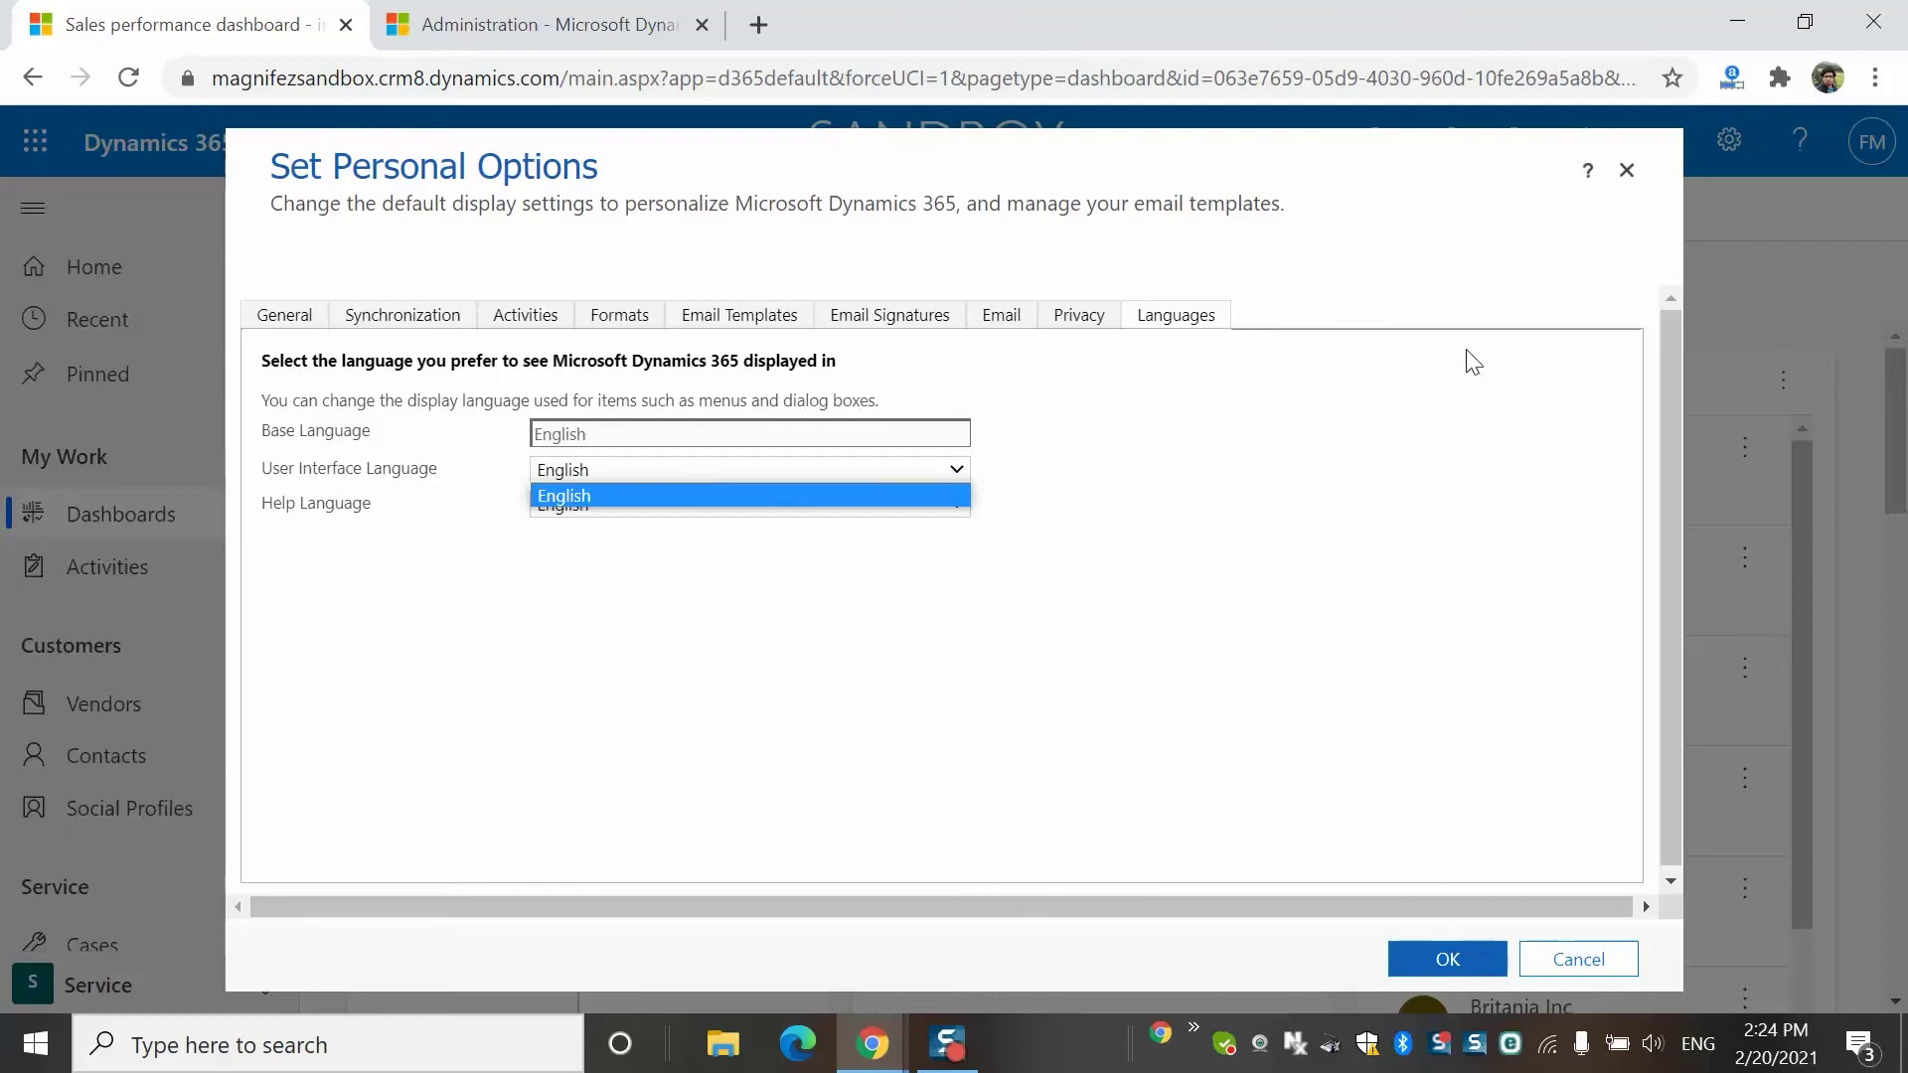
left_click(1625, 171)
left_click(1625, 171)
Step: Reopen the personal Languages tab, confirm English is still selected, and cancel without saving
left_click(1725, 146)
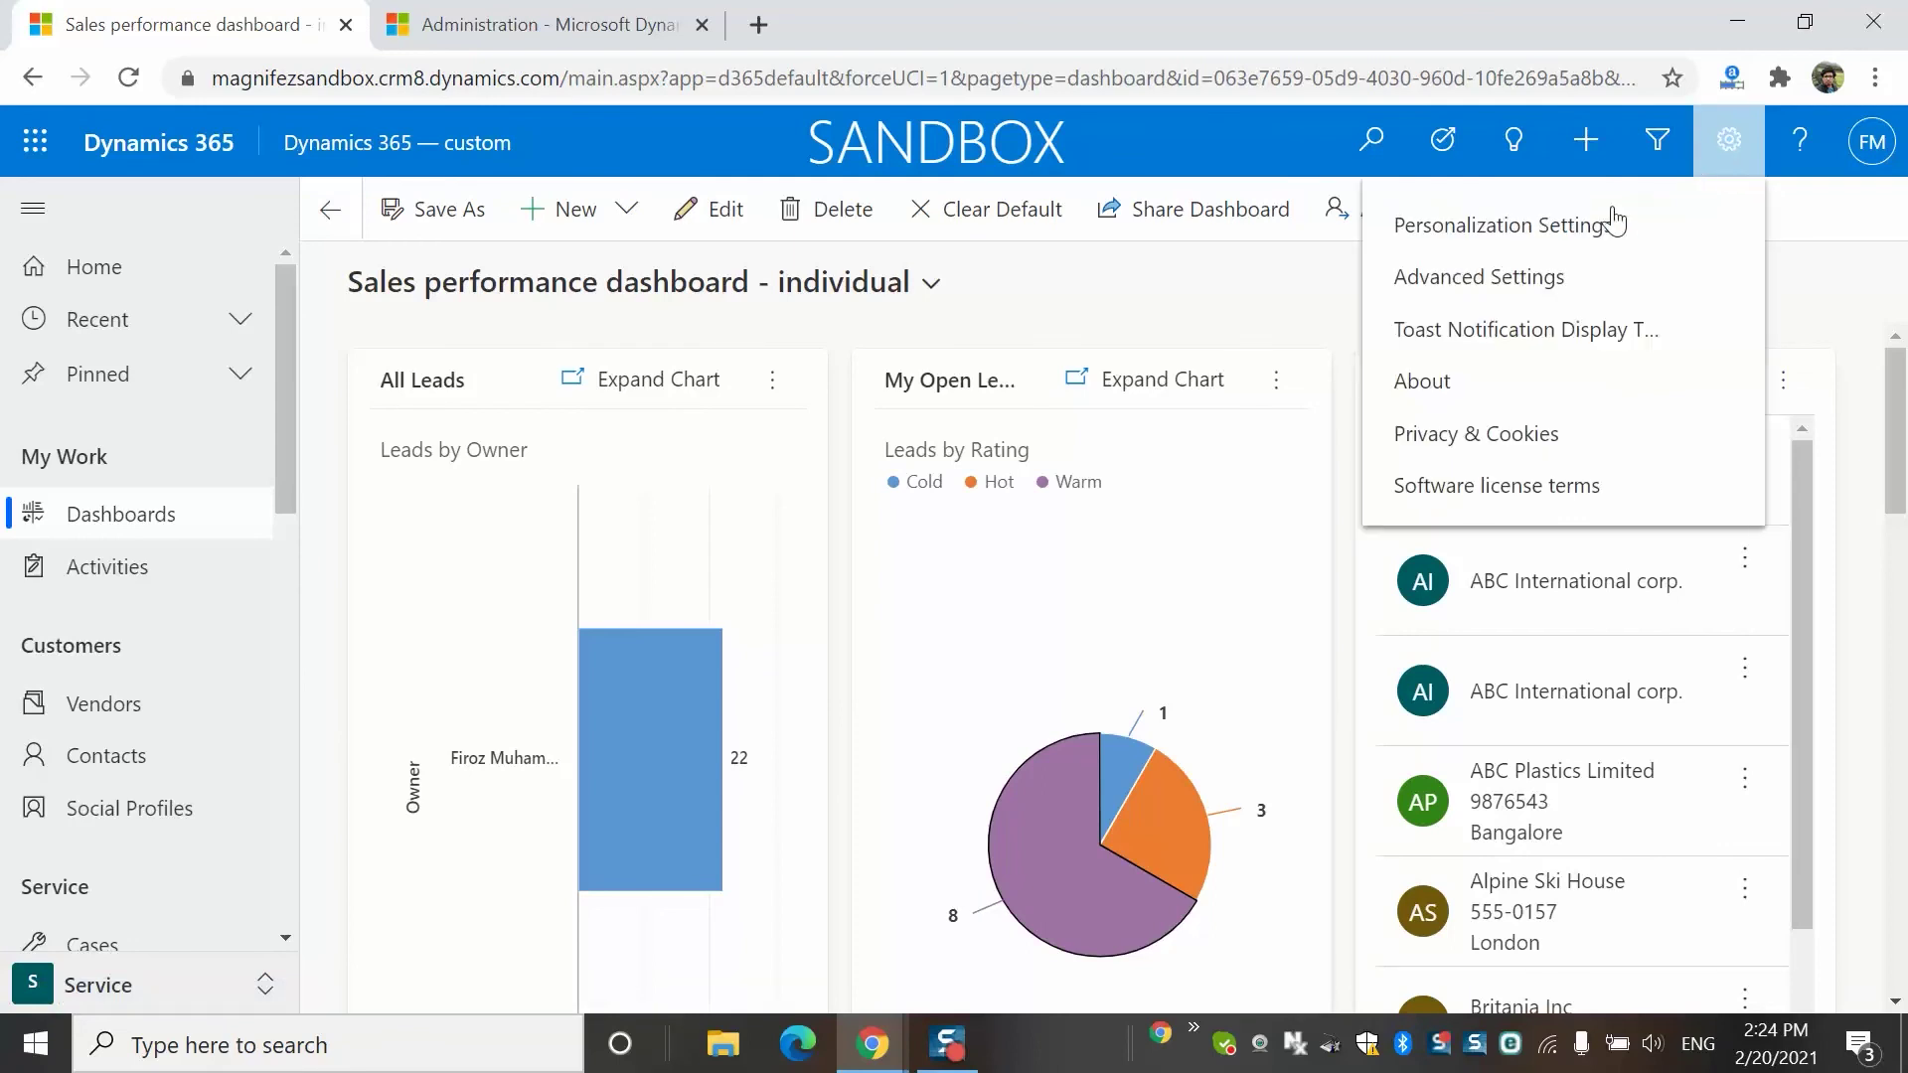
left_click(1672, 222)
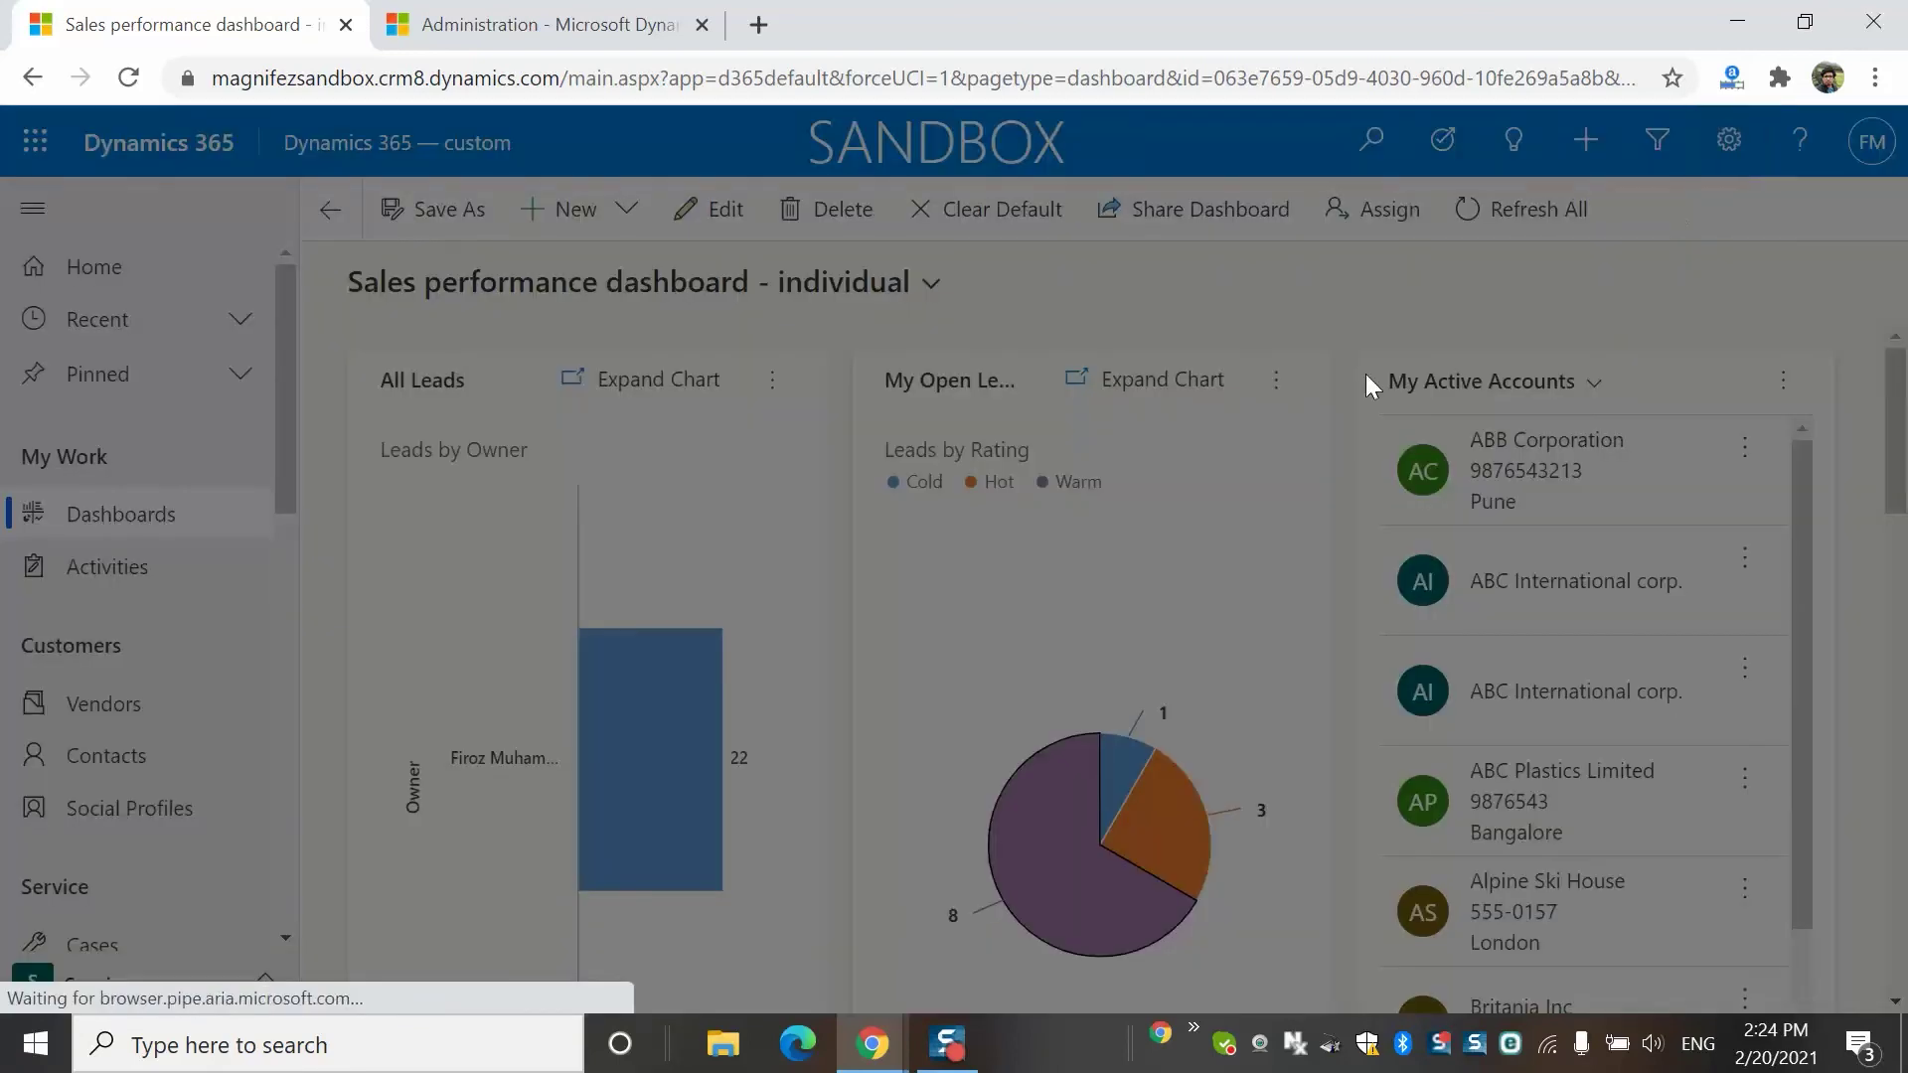
left_click(1175, 333)
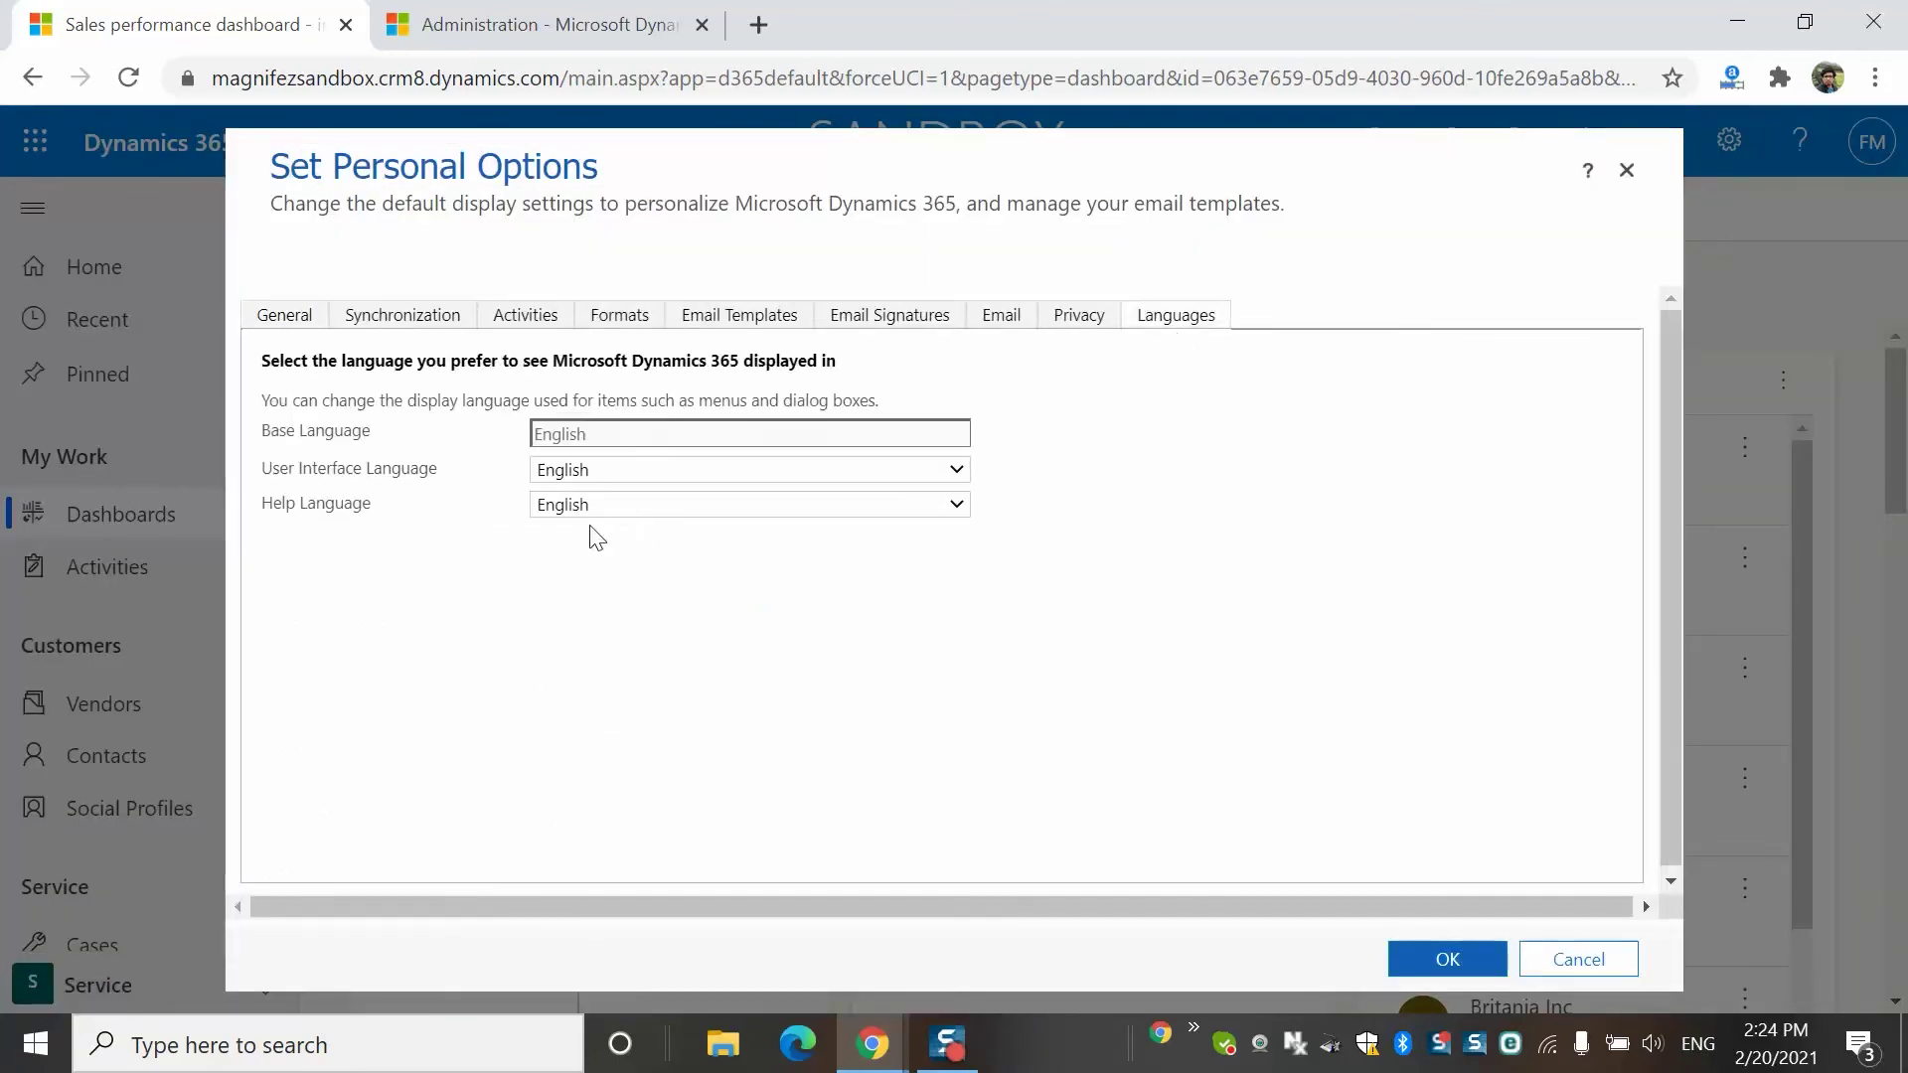
left_click(610, 467)
left_click(608, 571)
left_click(1567, 957)
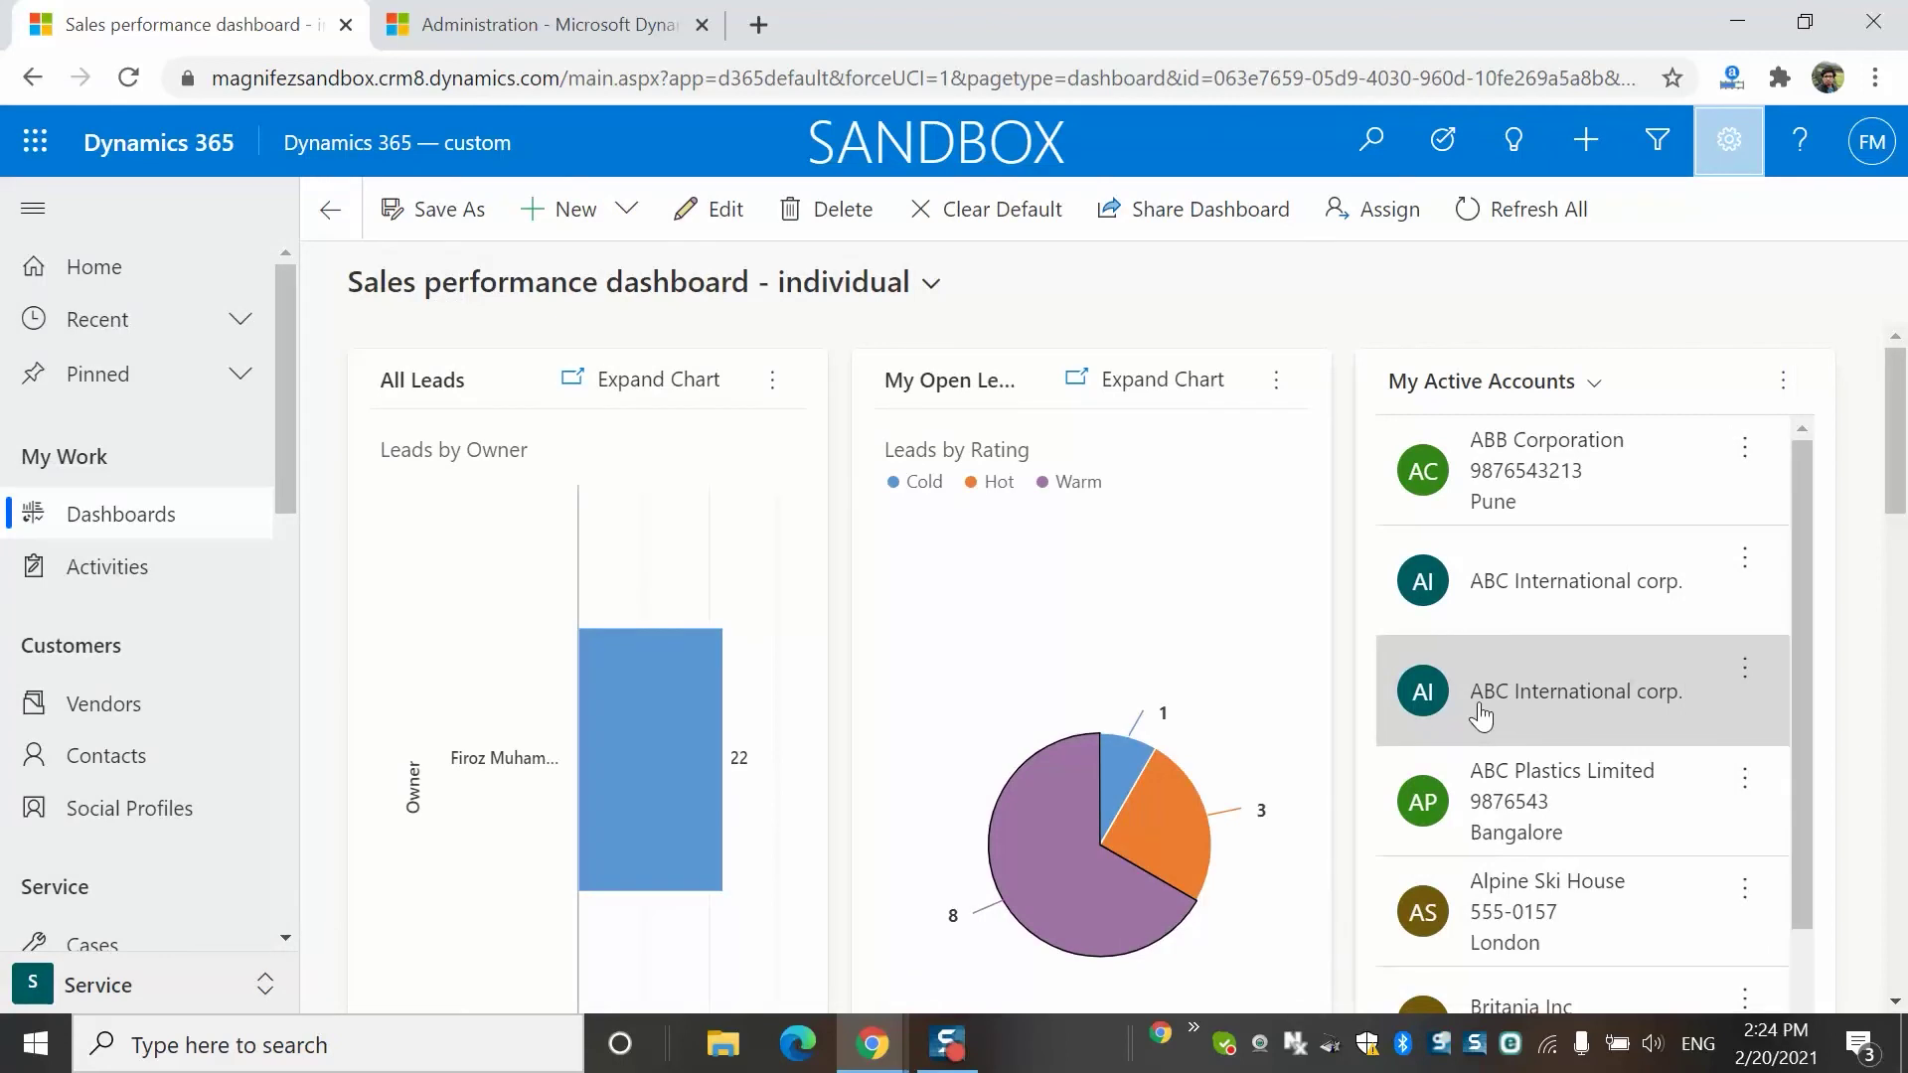